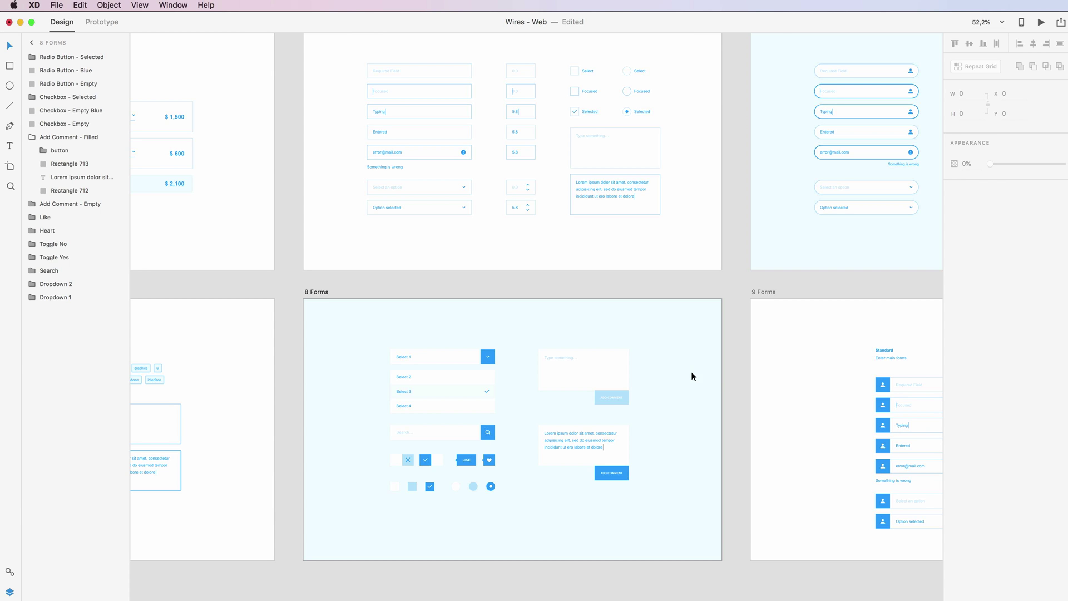
- Leave the 'Wires - Web' XD wireframe and switch to material.io in Safari
scroll(696, 368, up, 2)
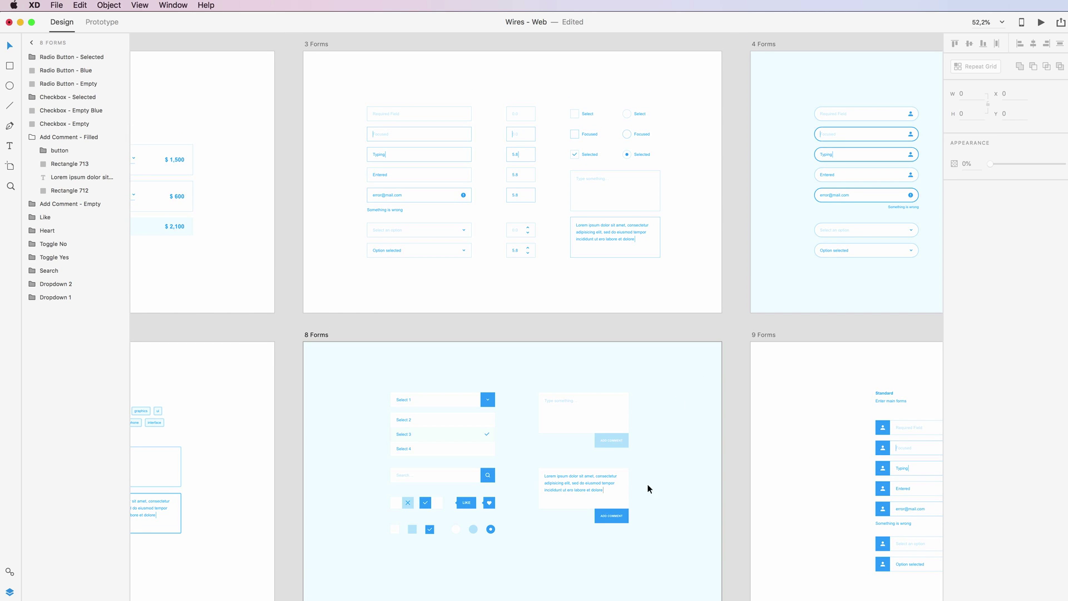
key(super+Tab)
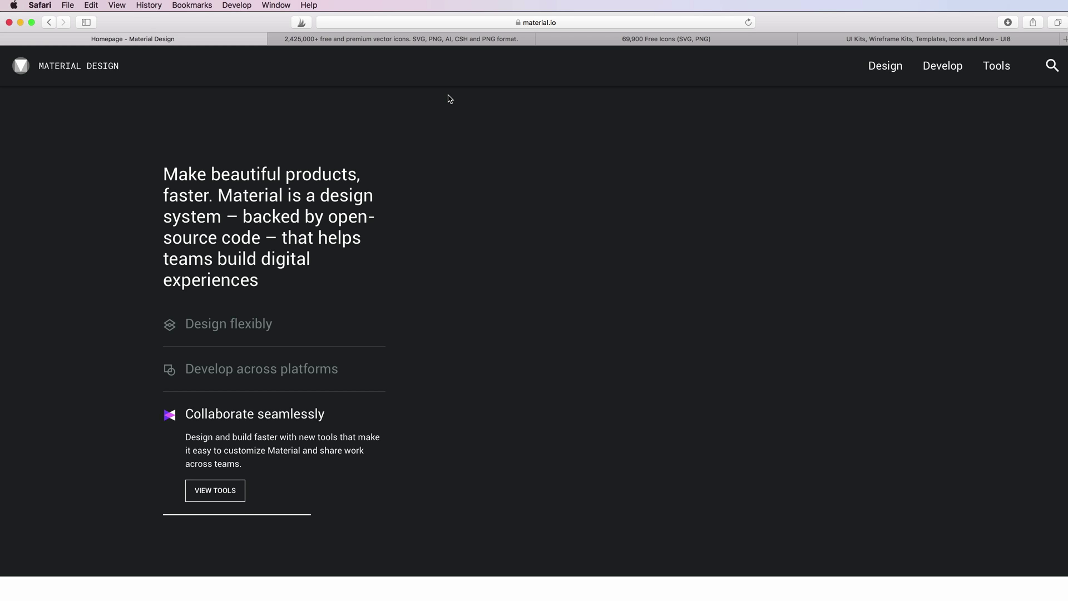
- Look over the material.io home page, then go to its Tools section
click(434, 22)
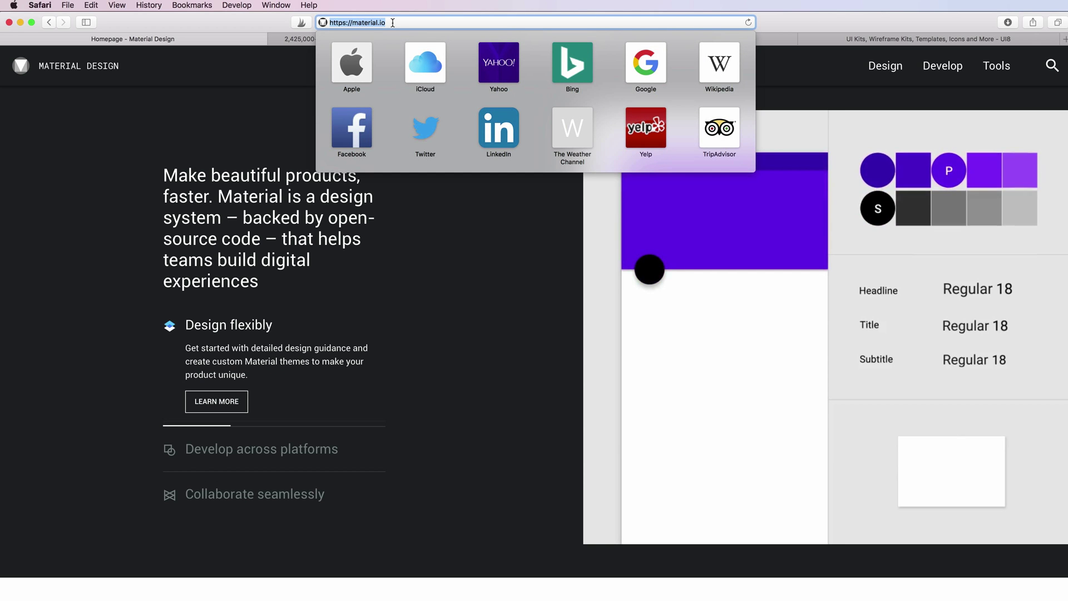
click(455, 254)
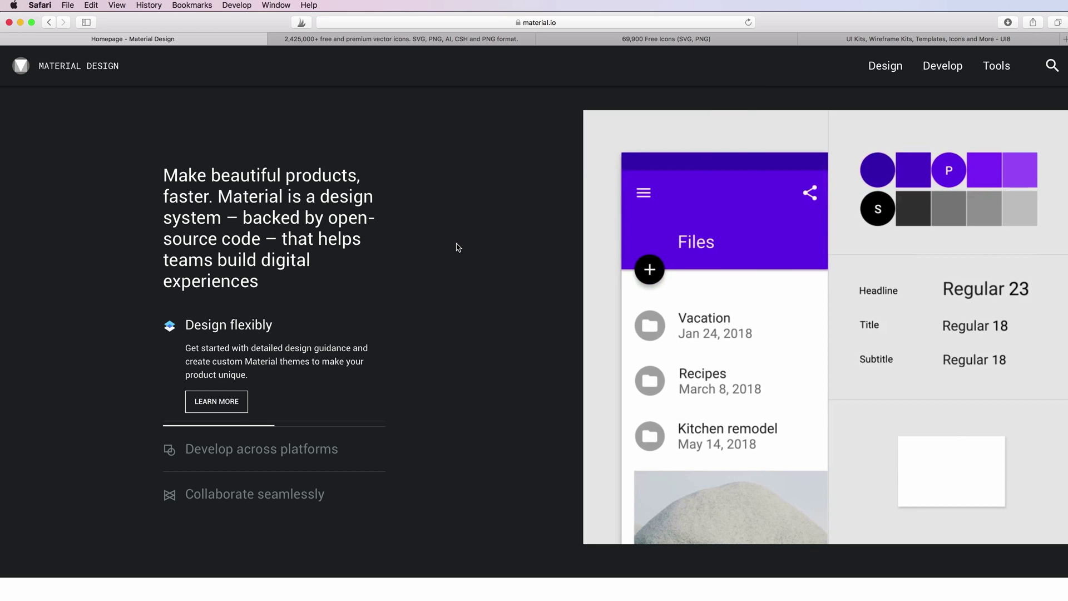
scroll(455, 253, down, 8)
scroll(457, 247, down, 12)
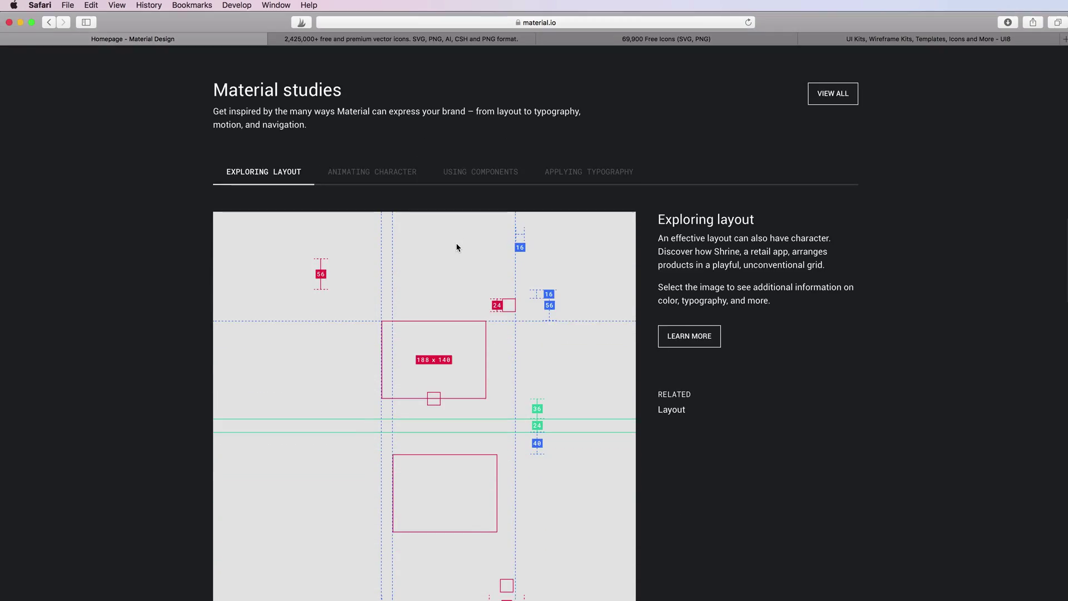
scroll(458, 247, up, 9)
scroll(458, 247, up, 9)
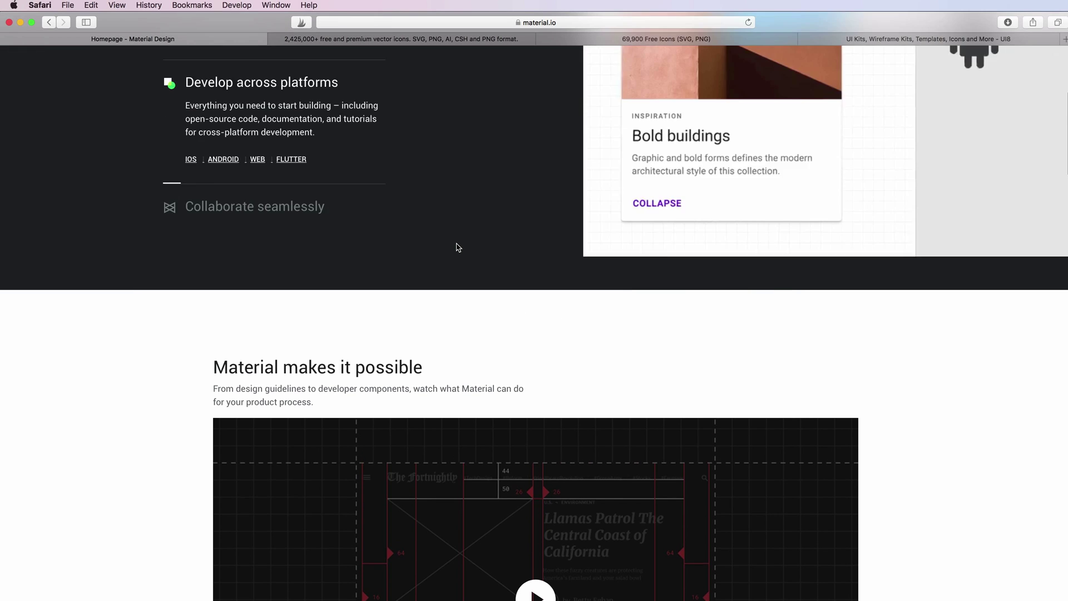
scroll(523, 228, down, 5)
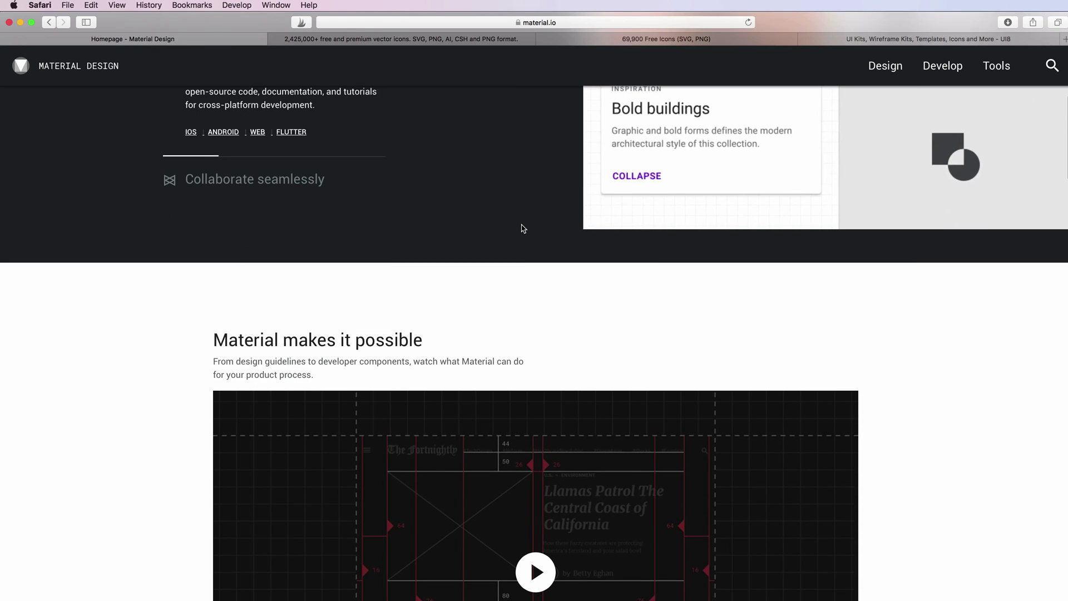
scroll(523, 228, up, 5)
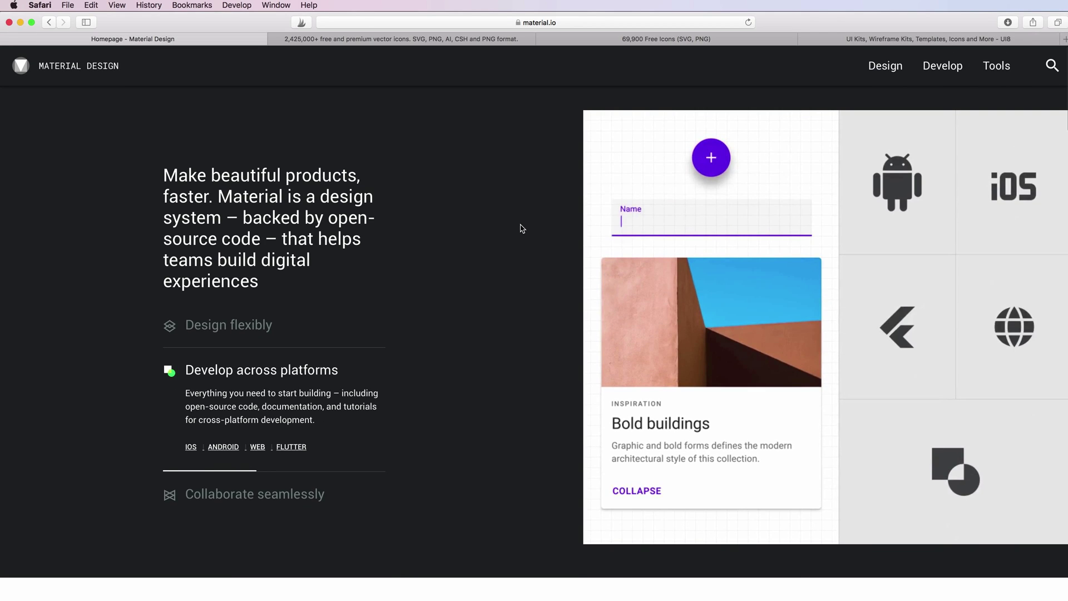
click(996, 66)
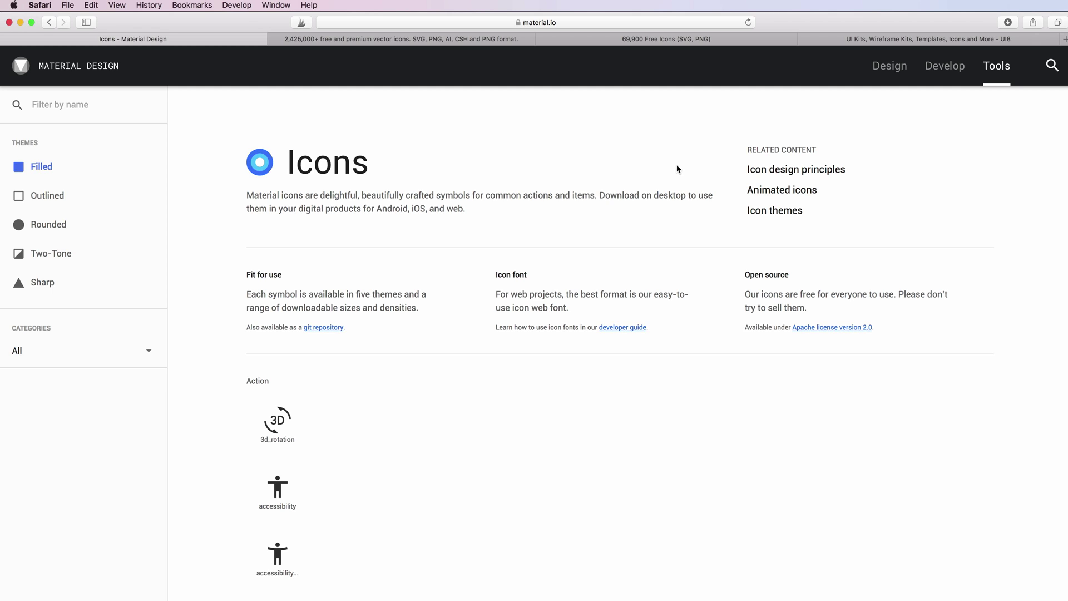
- Browse the Filled Action icons such as alarm, alarm_add and android, then return up
scroll(677, 170, down, 1)
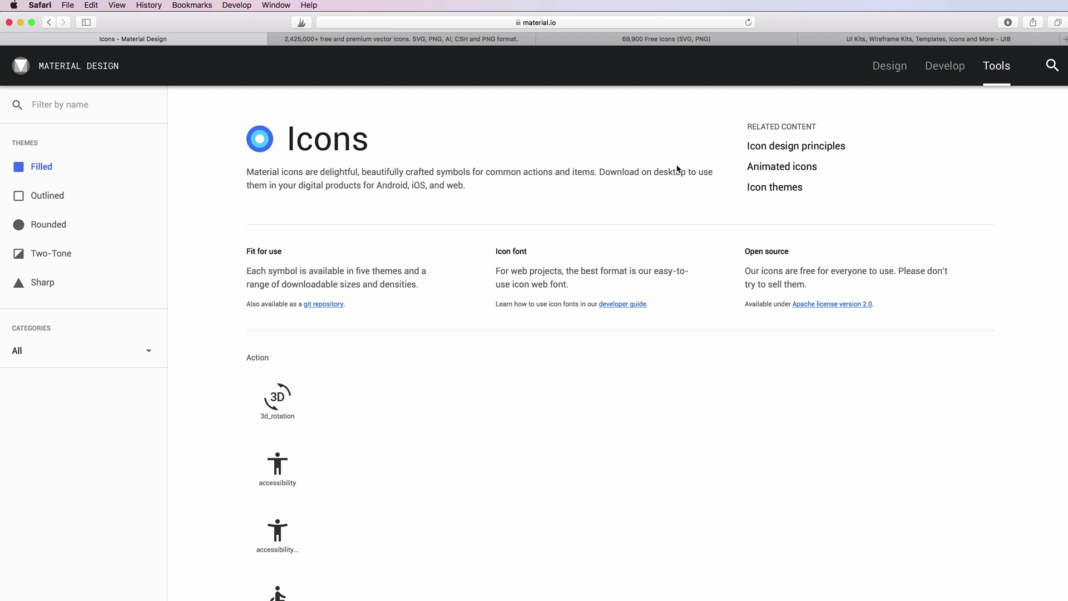
scroll(678, 169, down, 3)
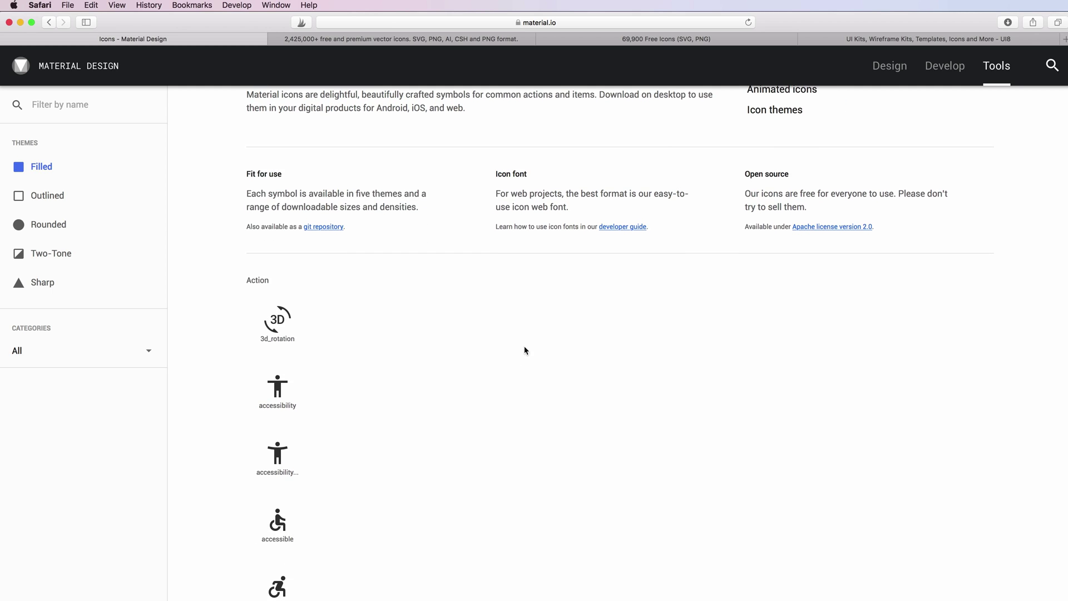
scroll(524, 349, down, 4)
scroll(545, 312, down, 12)
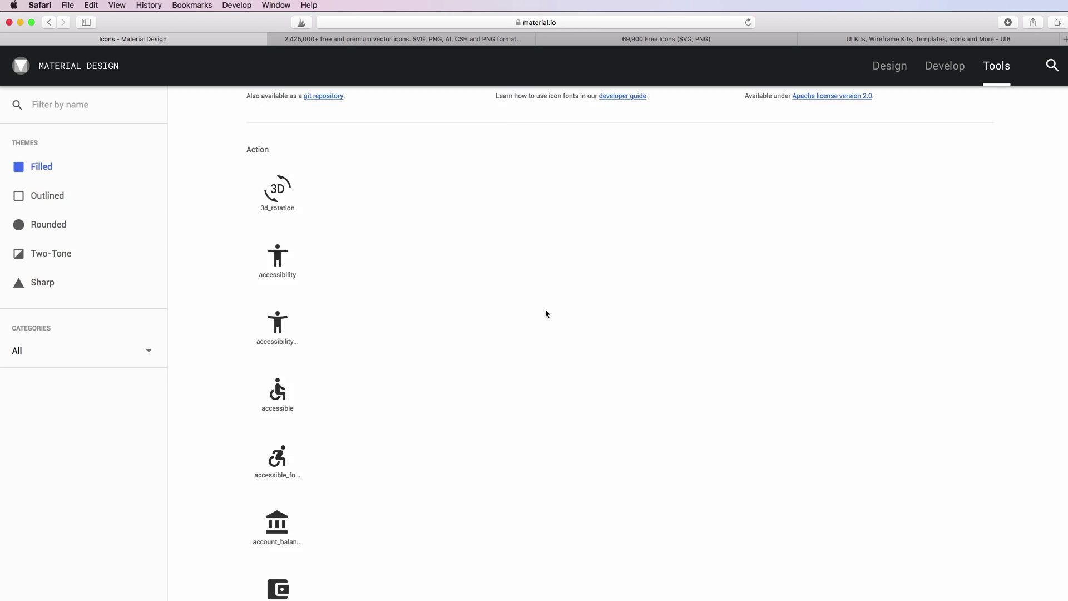
scroll(563, 376, down, 5)
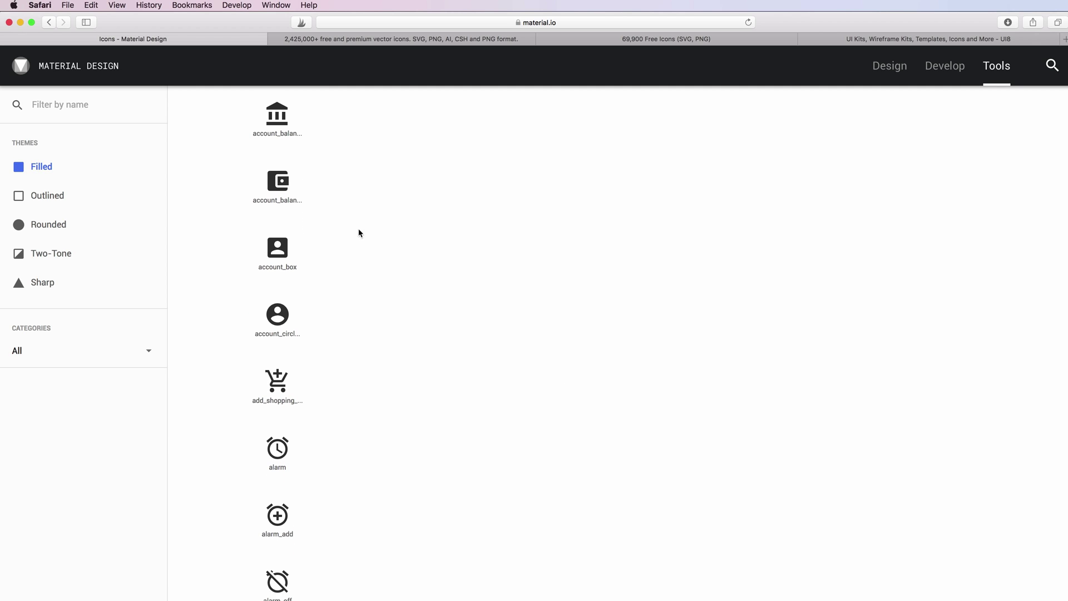
scroll(359, 233, down, 14)
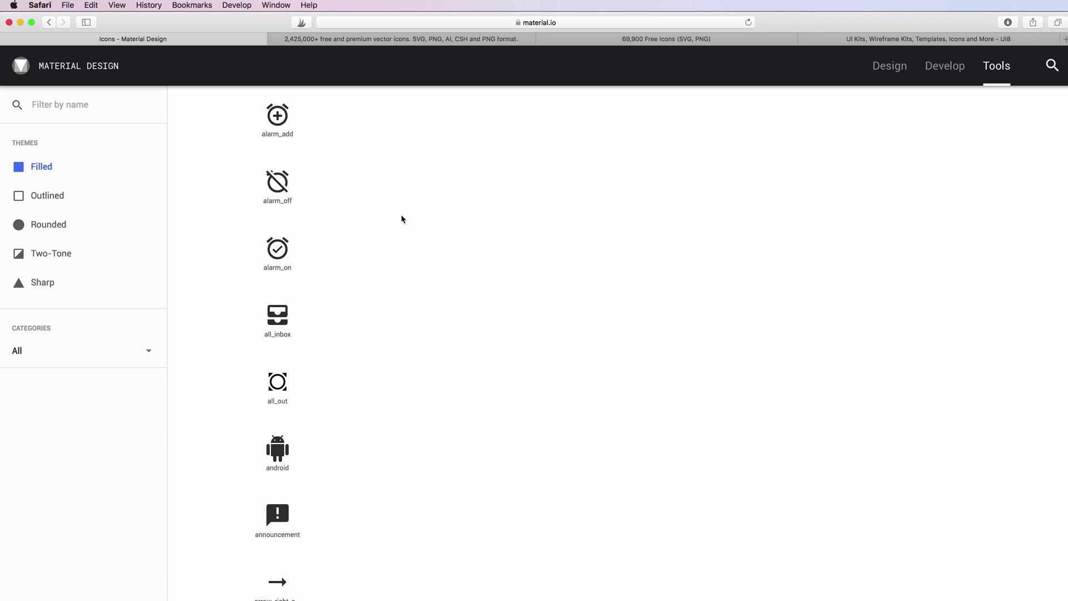
scroll(402, 219, down, 9)
scroll(536, 245, up, 14)
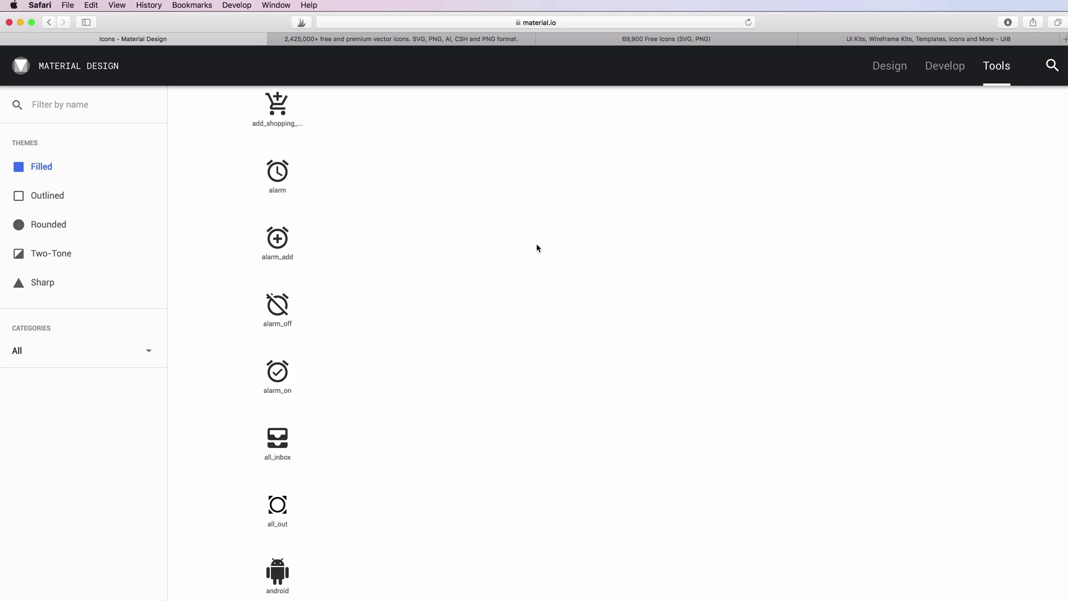
scroll(537, 248, up, 18)
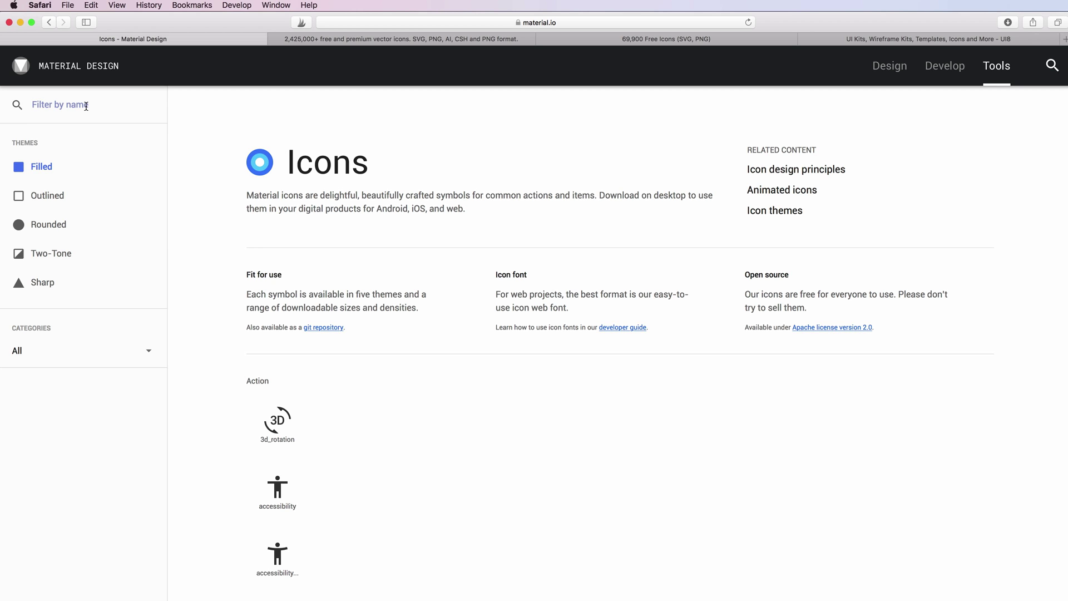
- Filter the icons by 'list' and download the list icon as a 24 px SVG
text(list)
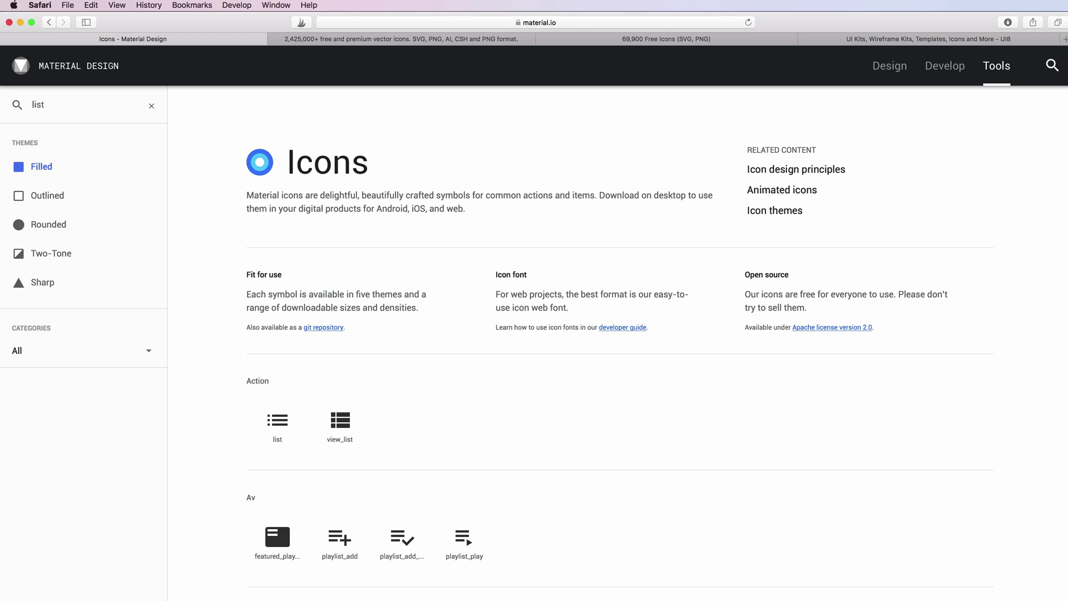
scroll(496, 303, down, 2)
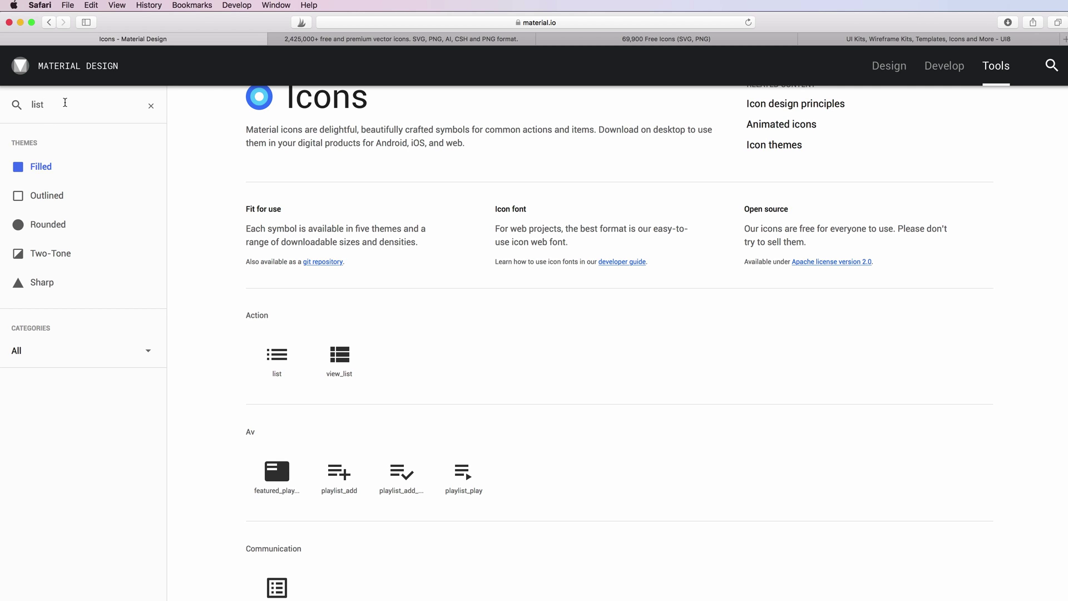
scroll(315, 190, down, 3)
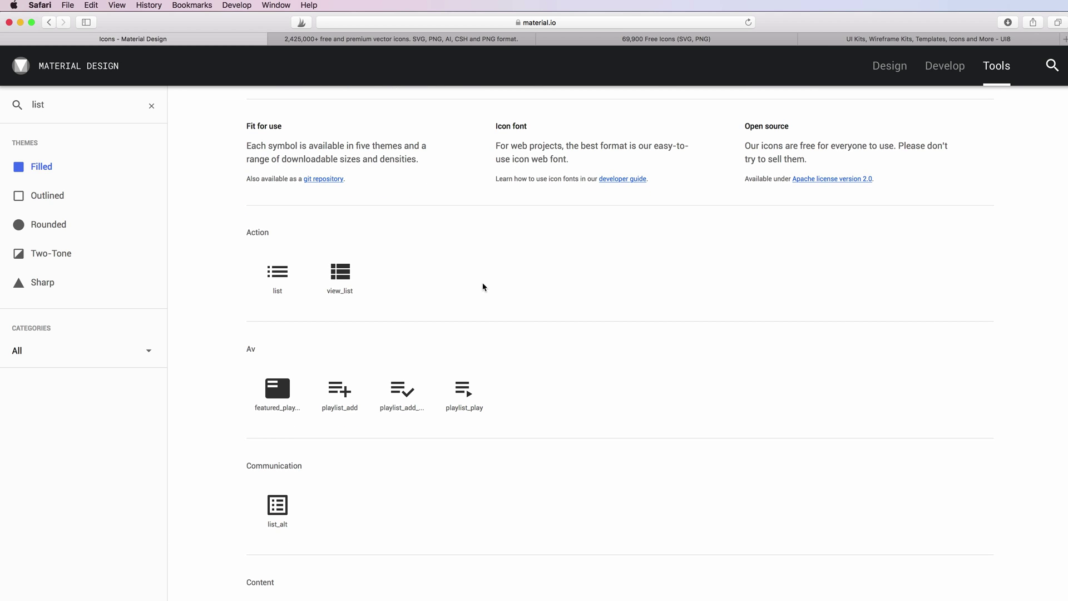
scroll(482, 286, down, 8)
scroll(492, 310, up, 12)
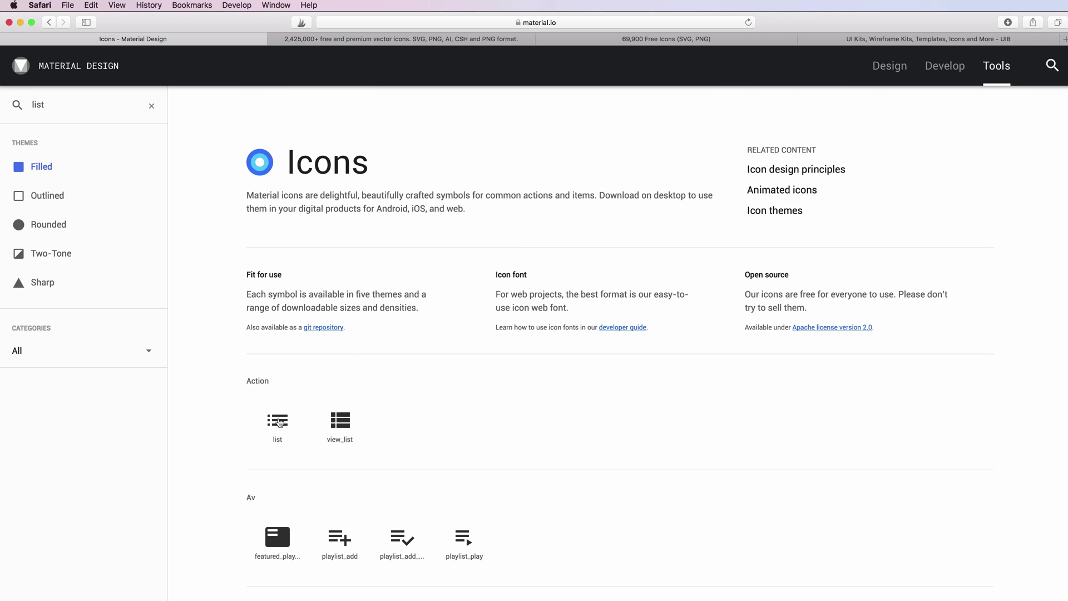
click(281, 420)
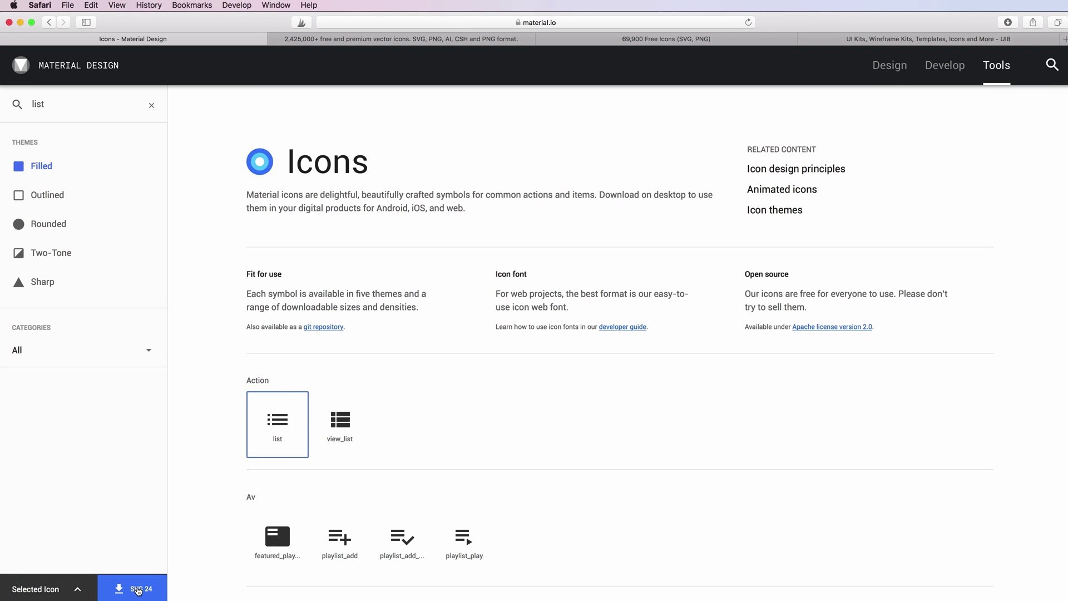
click(138, 591)
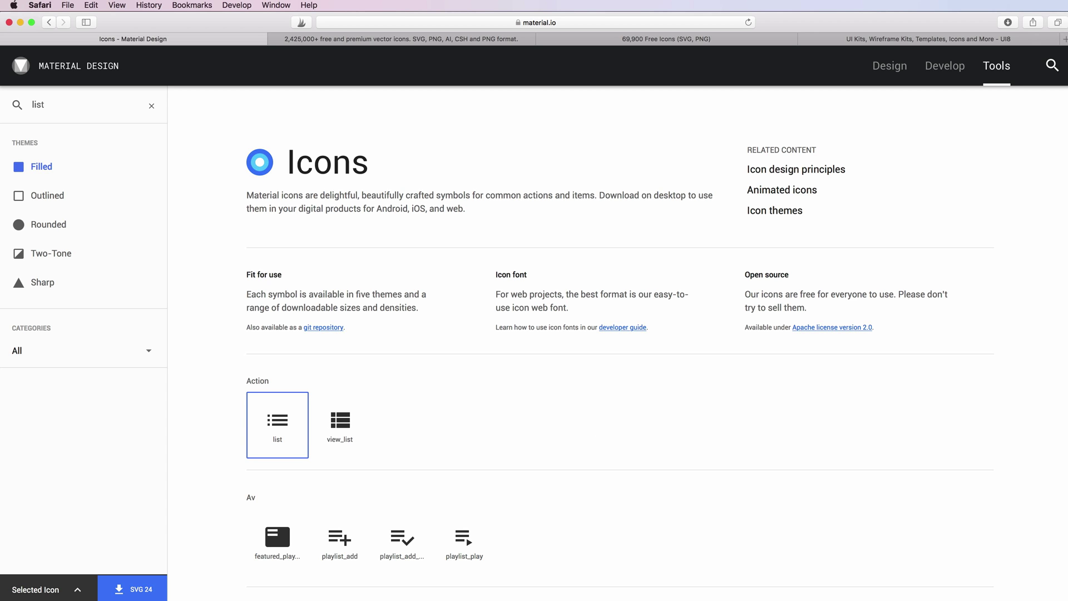
- Place the downloaded list icon beside the comment box and enlarge it to about 69 px
key(super+Tab)
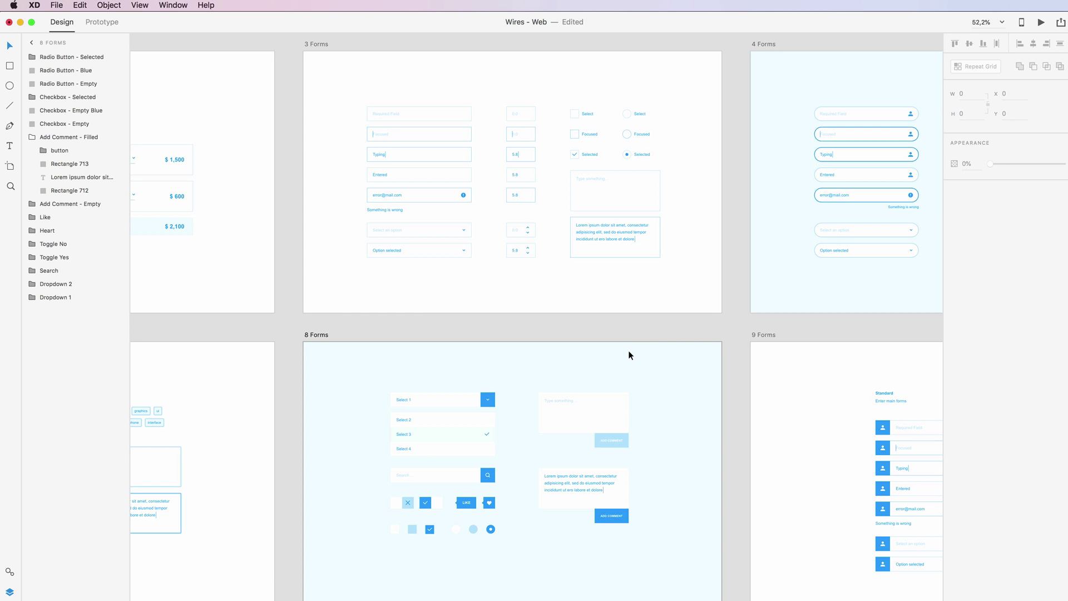
click(713, 326)
scroll(621, 321, up, 5)
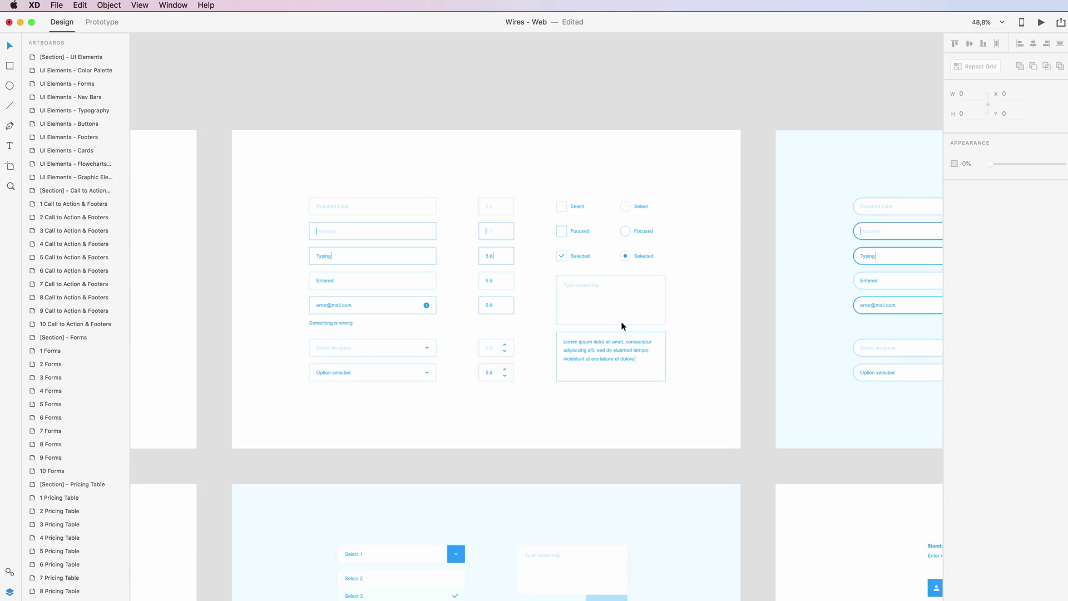
scroll(621, 322, up, 3)
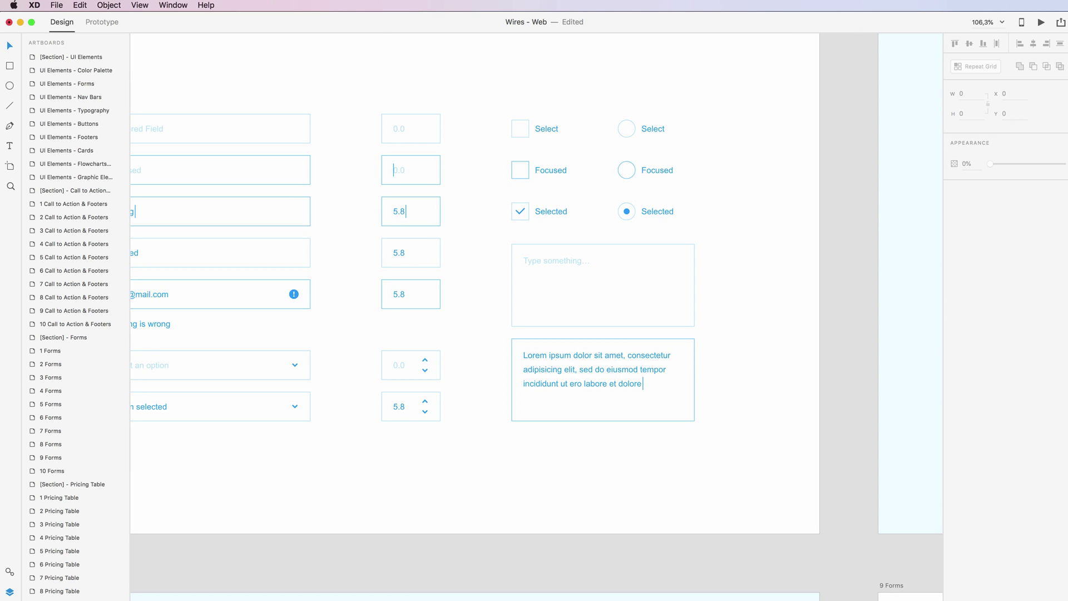
drag(986, 590, 746, 419)
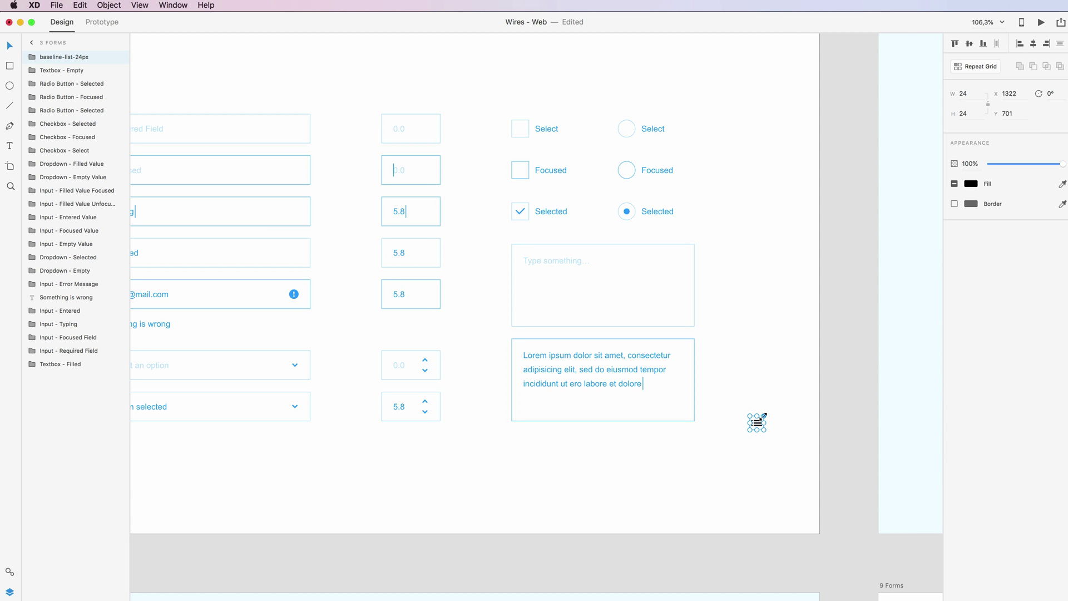
drag(766, 415, 791, 389)
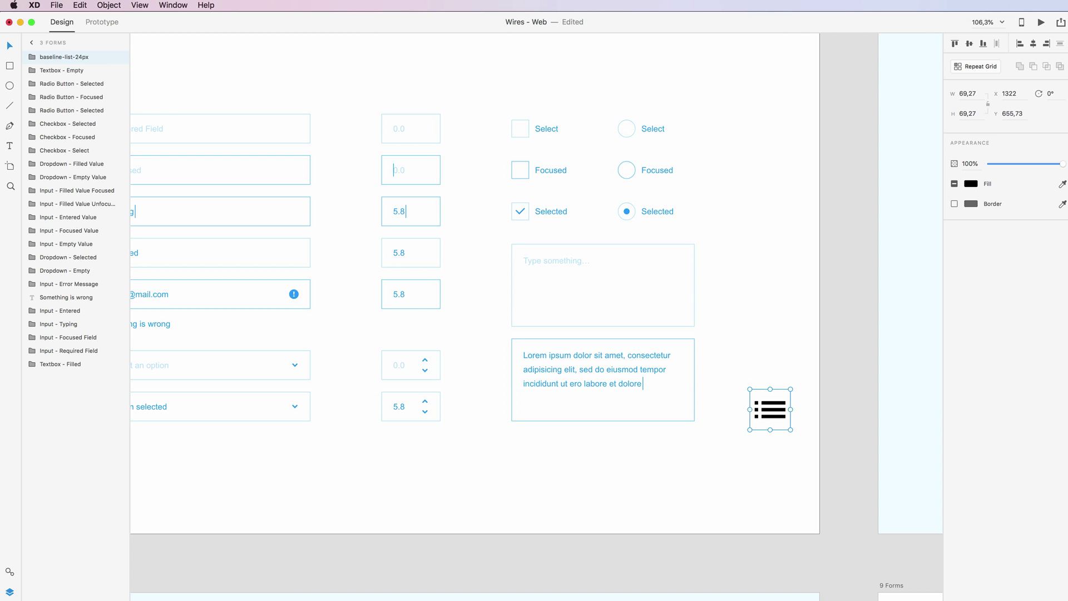
key(super+Tab)
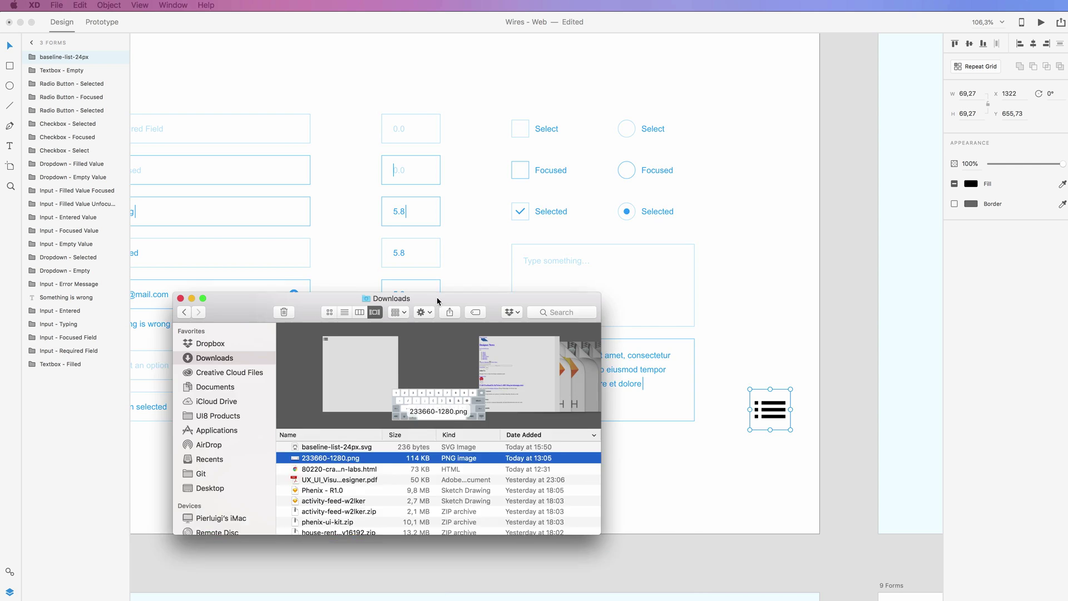
- Drag baseline-list-24px.svg from Downloads onto the Forms artboard beside the text area
click(437, 481)
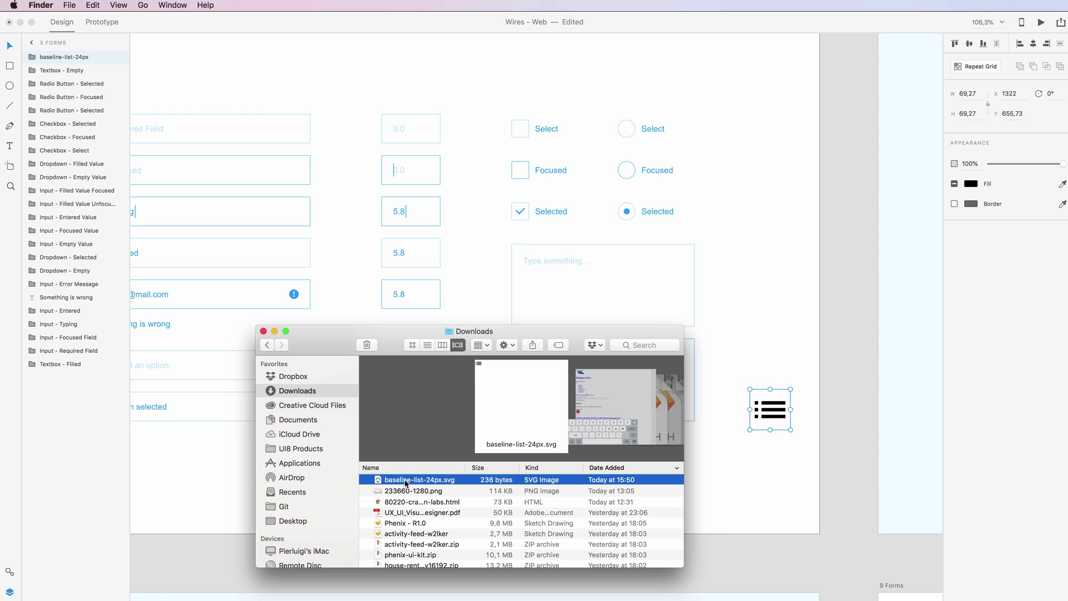
drag(402, 483, 754, 284)
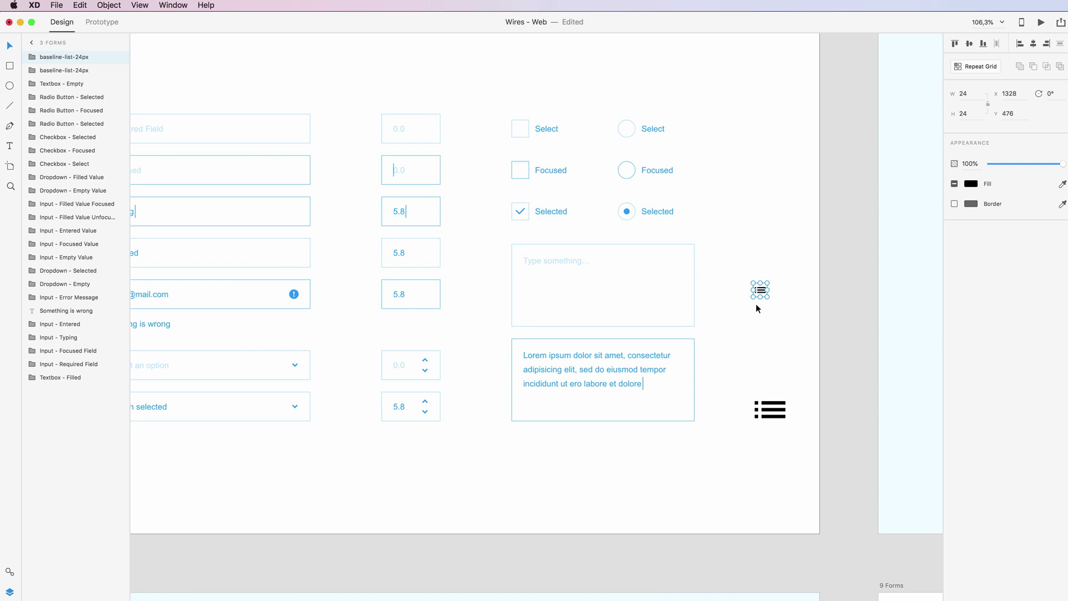
- Enlarge the new list icon to about 63 px and enter its group
scroll(771, 280, up, 5)
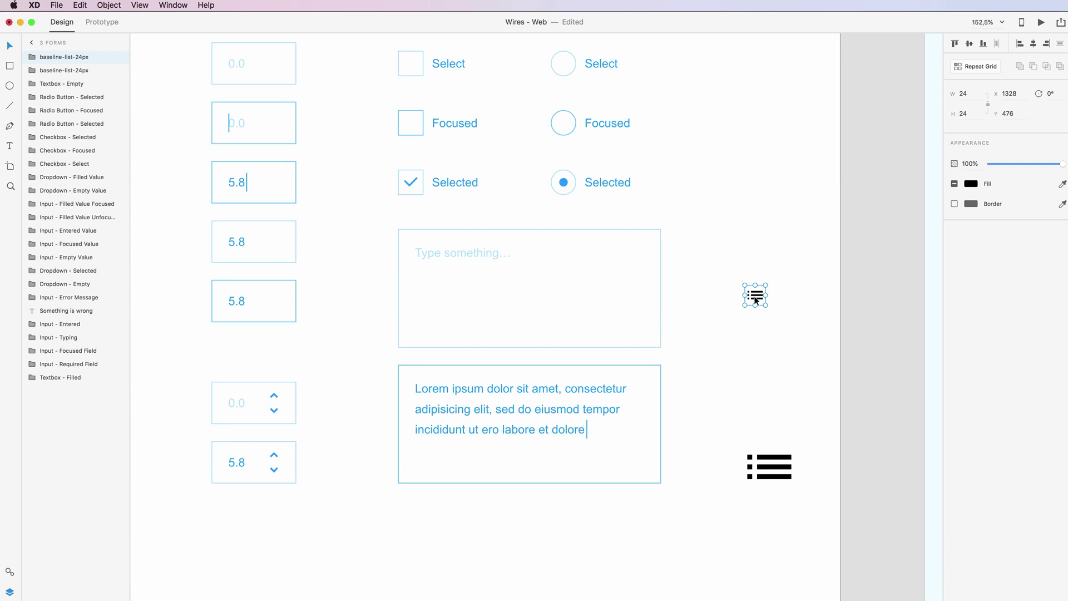
drag(767, 285, 774, 360)
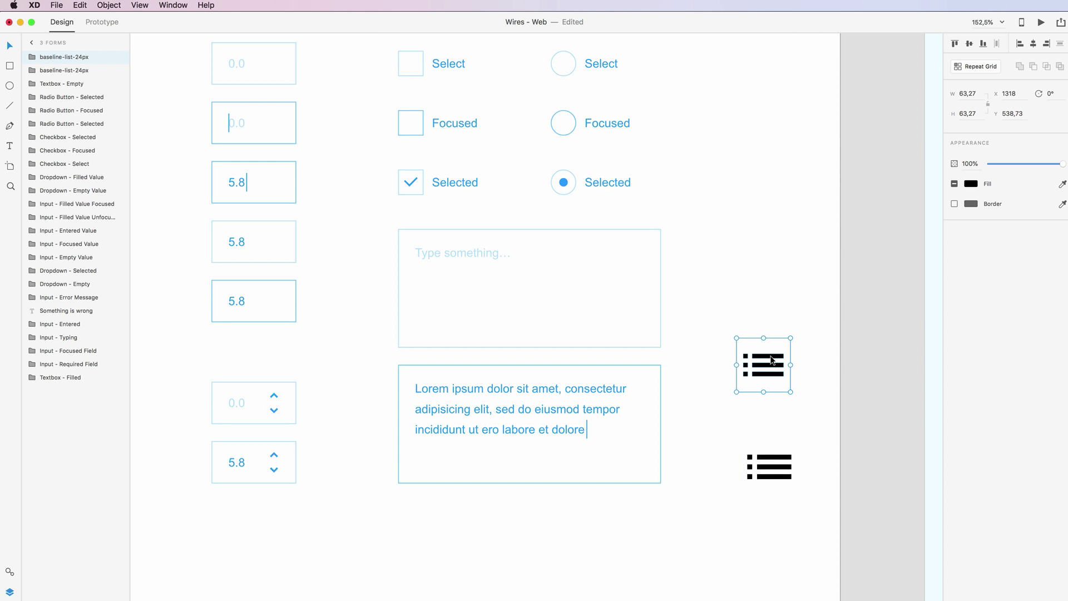
double_click(774, 360)
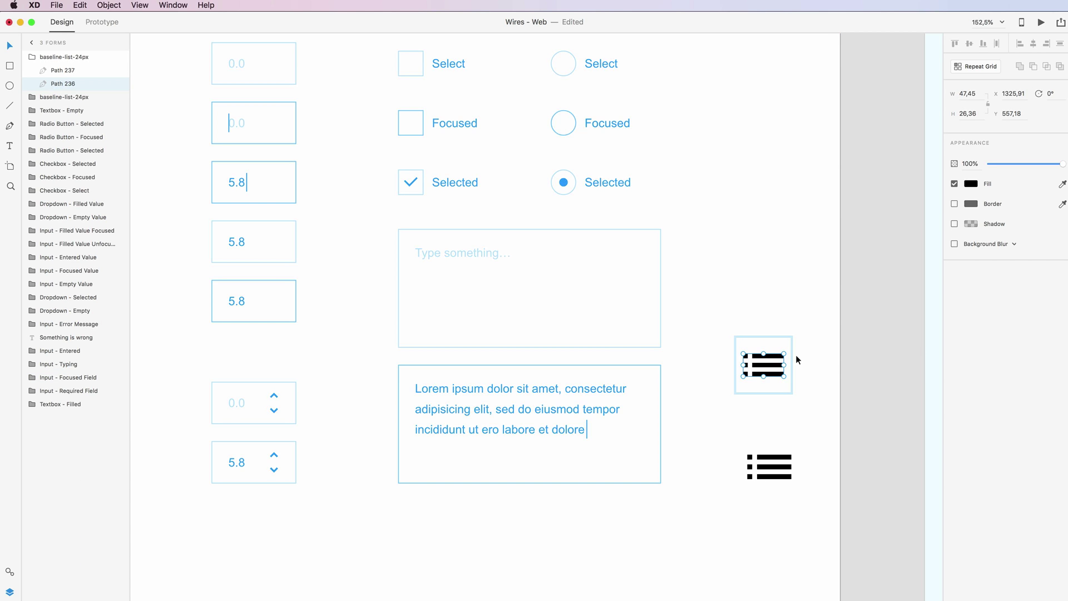
- Fill the icon with the Lorem ipsum text's blue, #299AFB, using the eyedropper
click(971, 184)
click(924, 129)
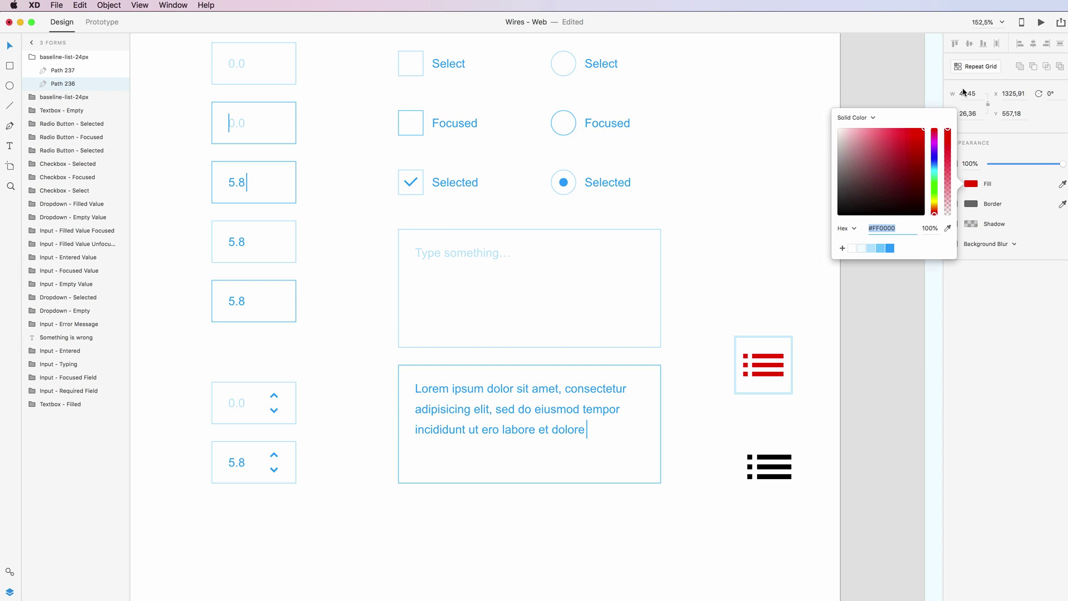
drag(934, 177, 935, 166)
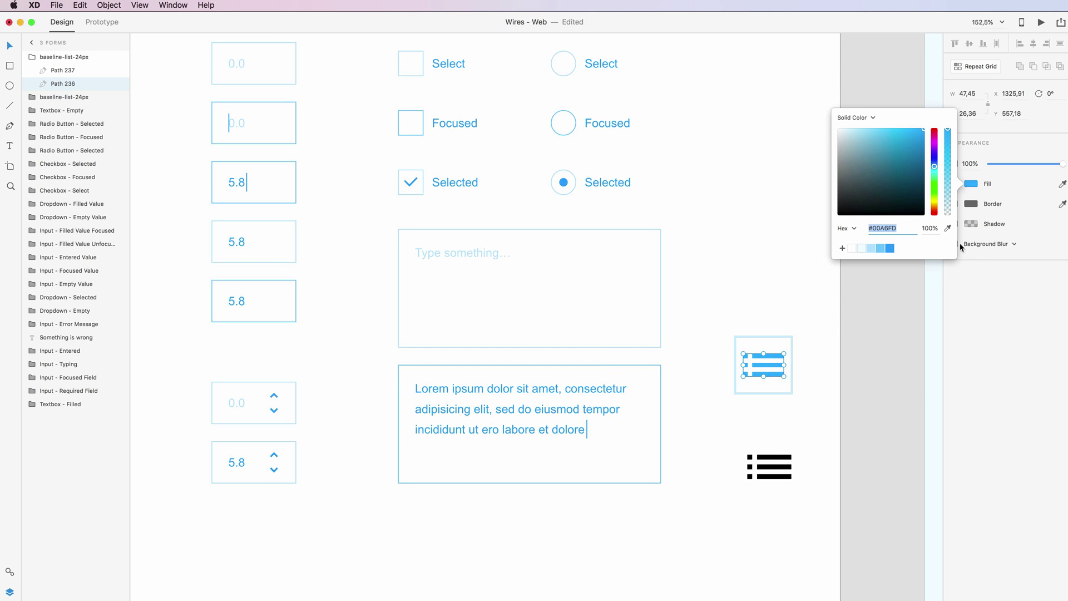
click(948, 228)
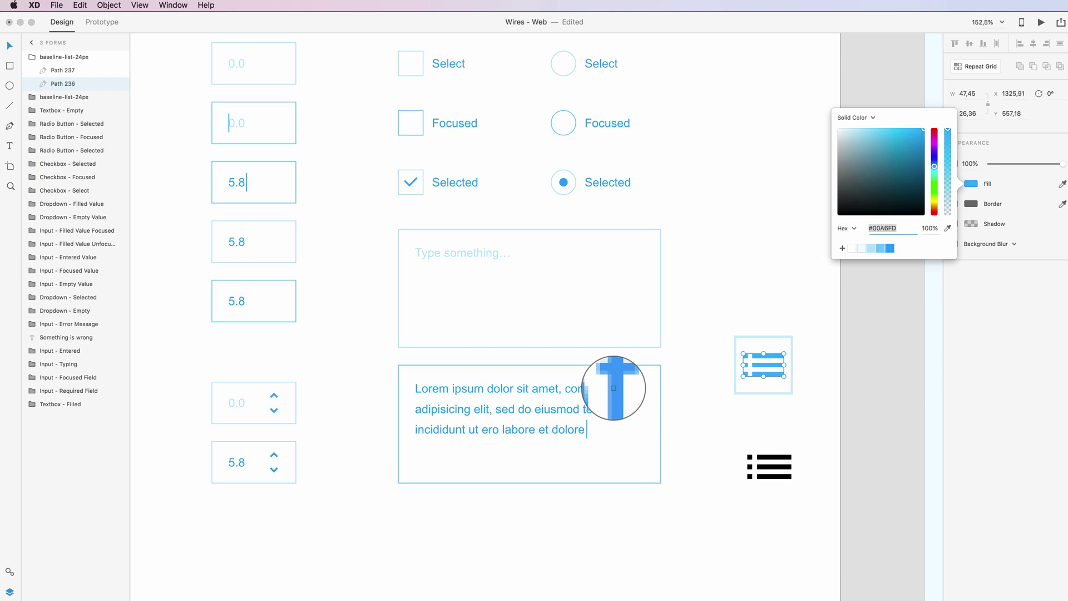
click(616, 390)
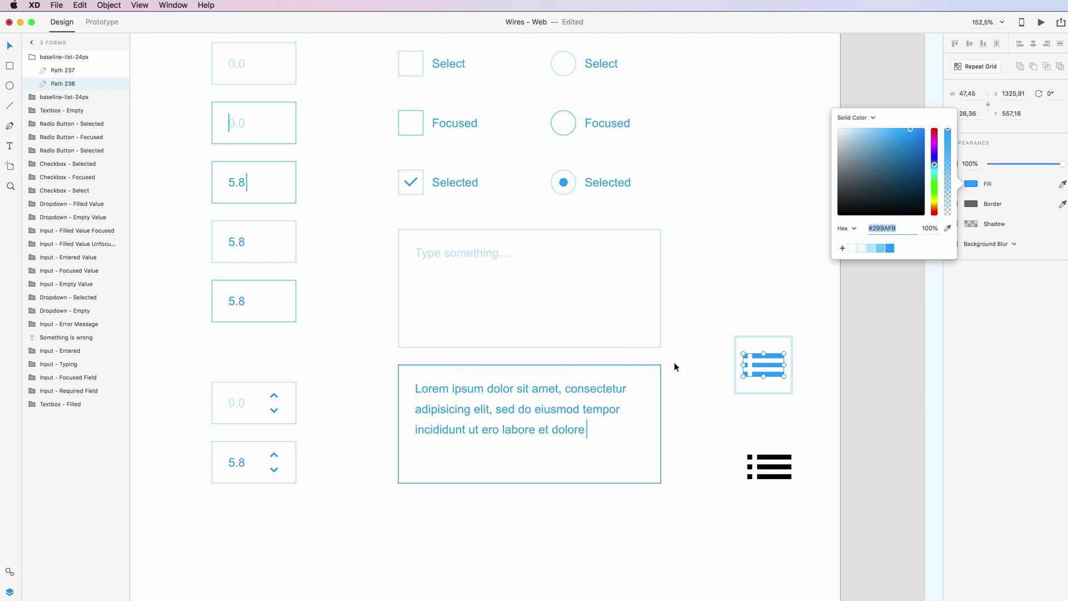
mouse_move(947, 131)
mouse_down()
mouse_move(948, 209)
mouse_move(947, 122)
mouse_up()
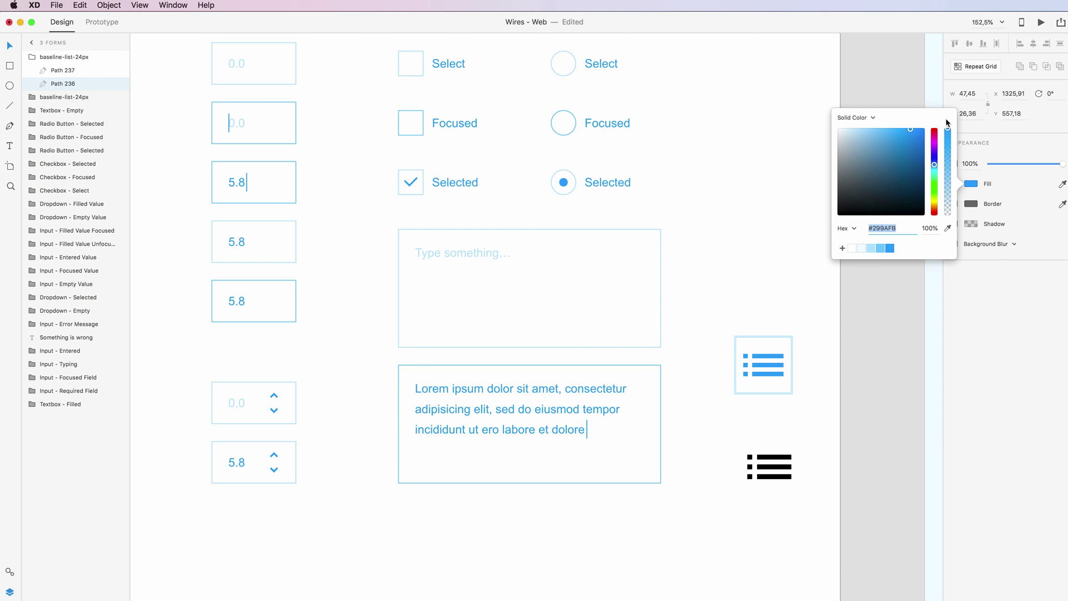
click(998, 270)
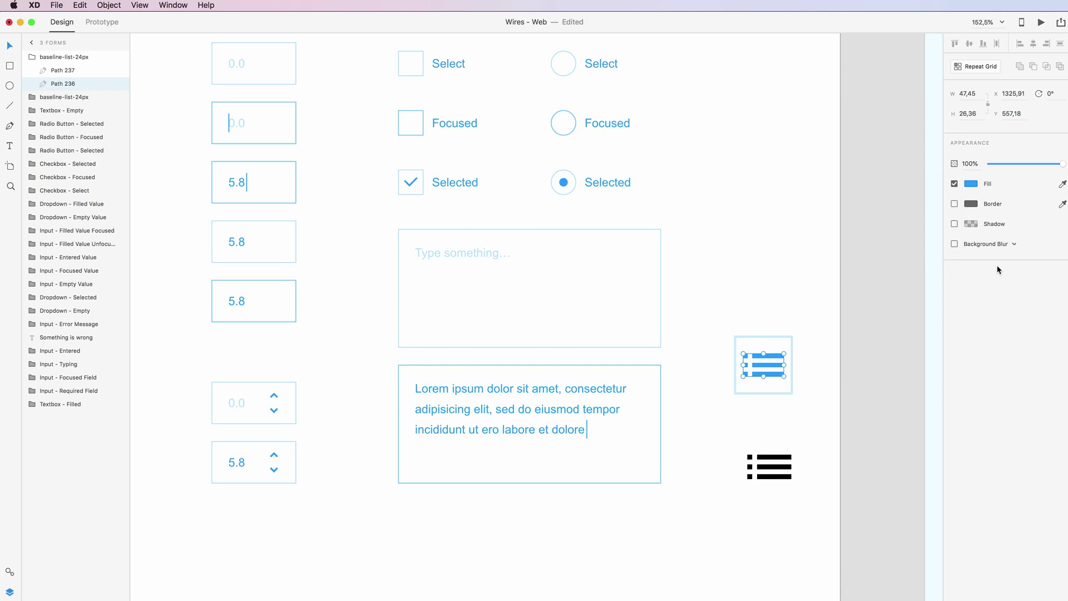
- Try a drop shadow and border on the icon, remove both, and deselect it
click(955, 223)
click(954, 204)
click(953, 204)
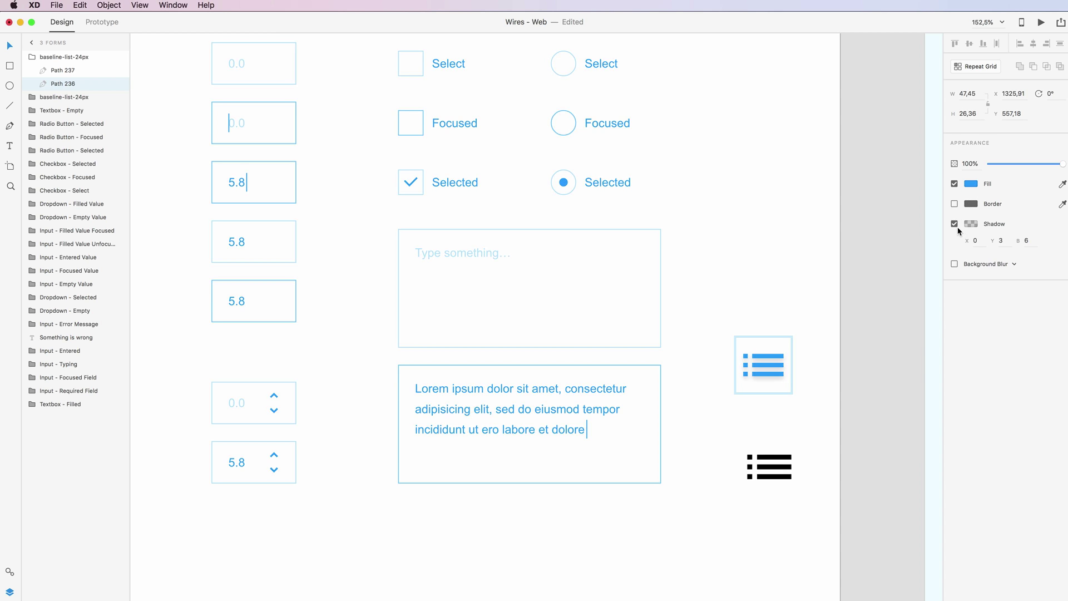
click(955, 224)
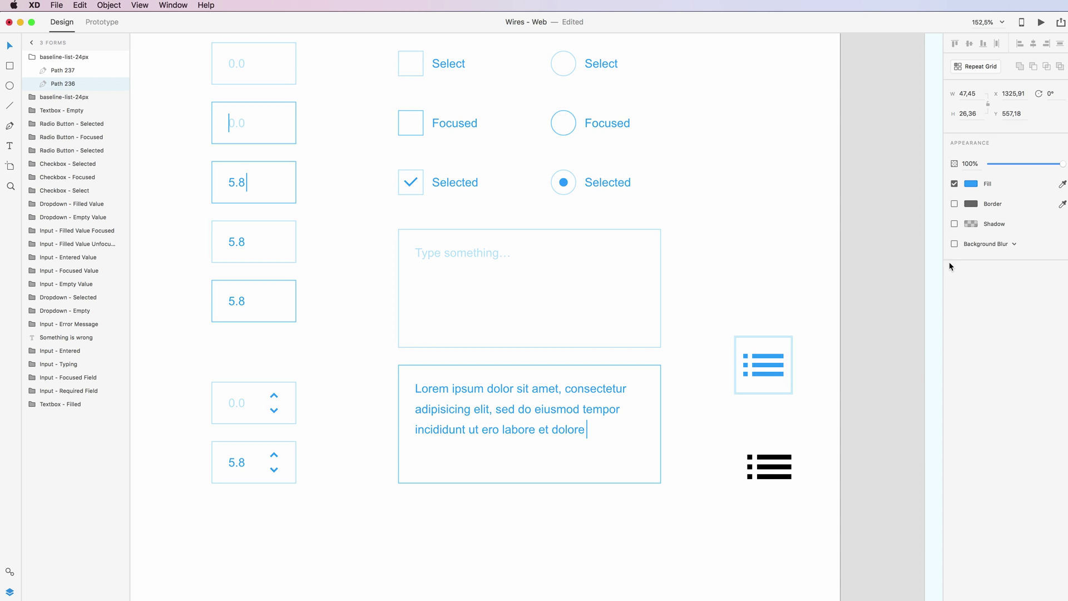
click(800, 335)
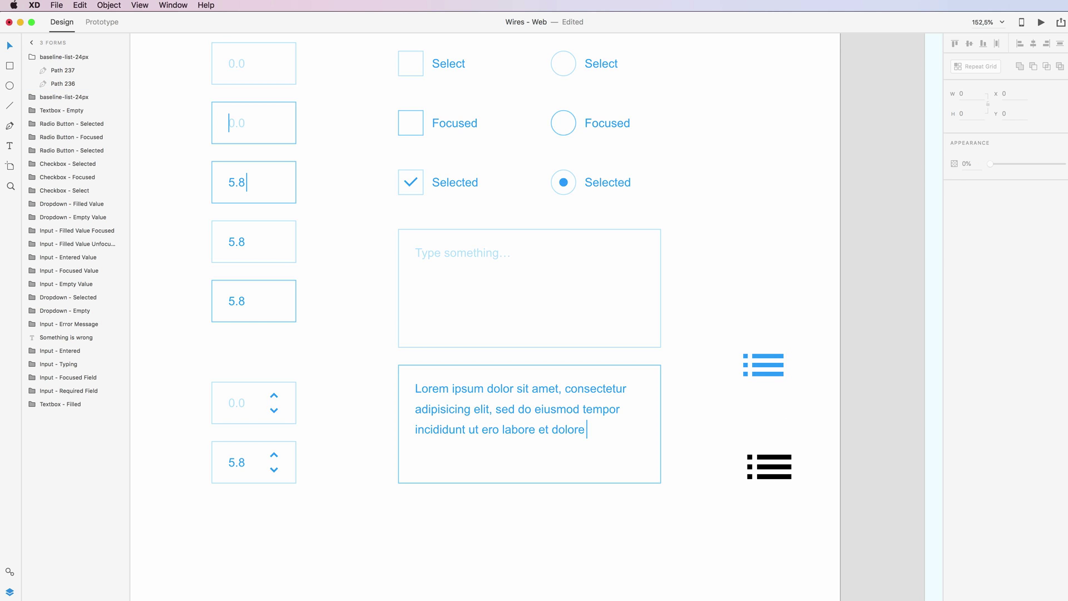
- Return to Safari on the material.io Icons tab and focus the address bar
key(super+Tab)
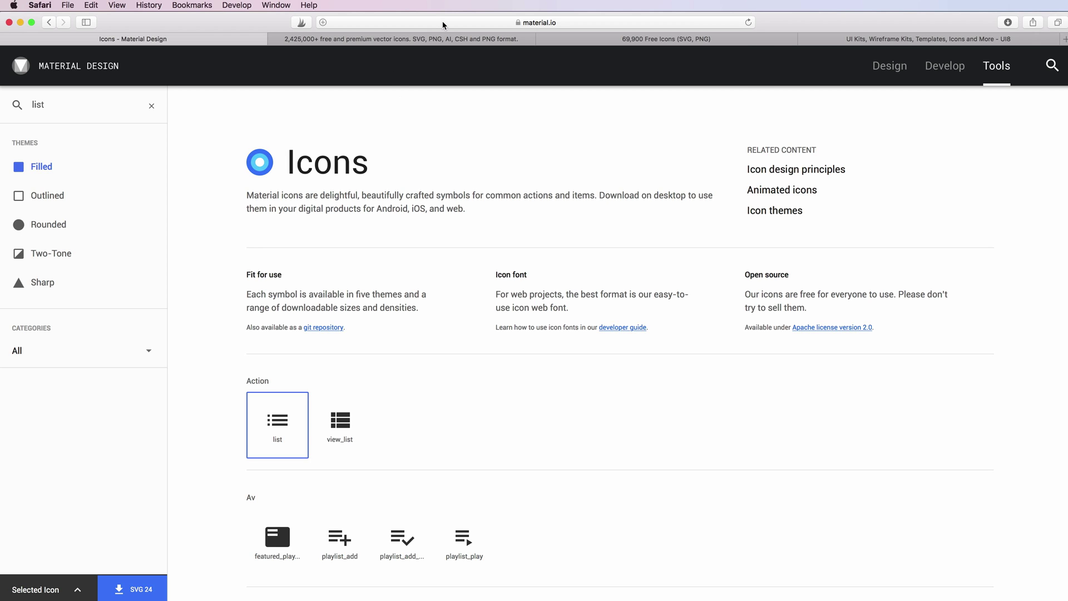
click(427, 23)
- Search Iconfinder for 'list' icons and load more of the premium results
click(360, 39)
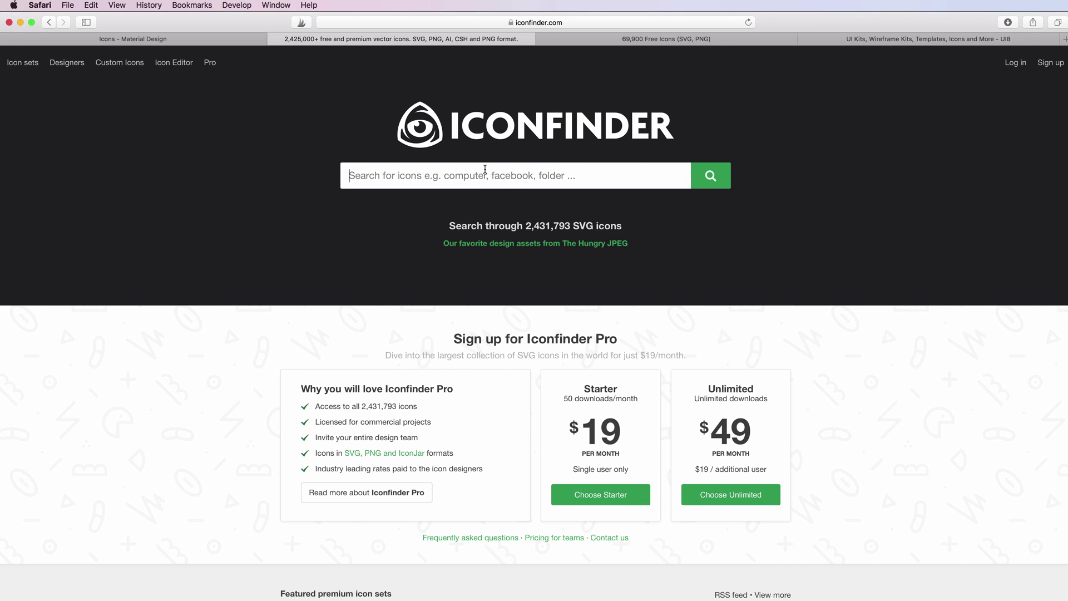
text(list)
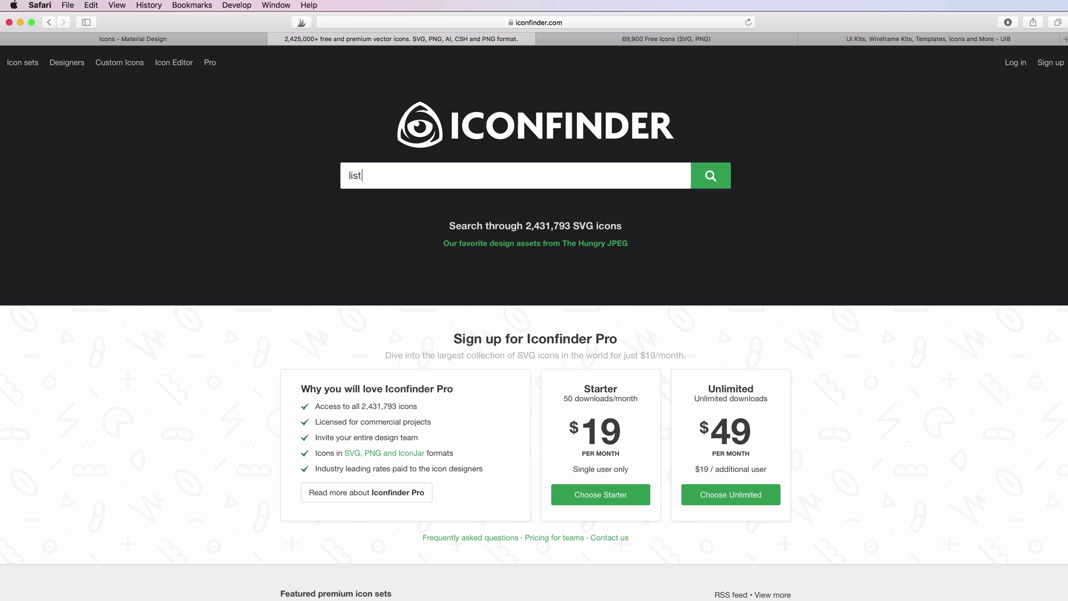
key(Return)
scroll(523, 176, down, 2)
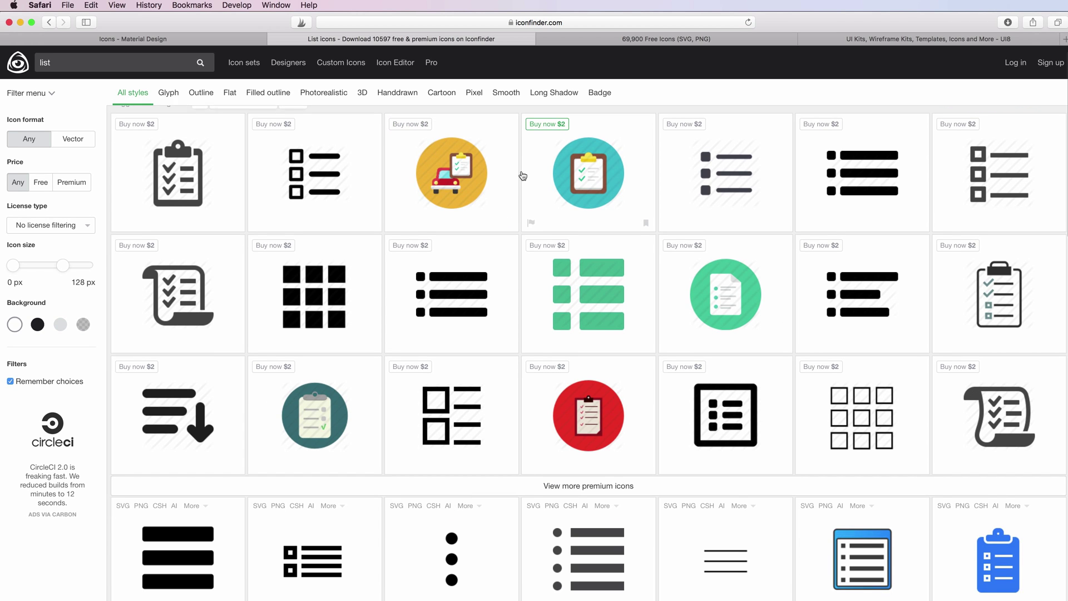
scroll(523, 176, down, 5)
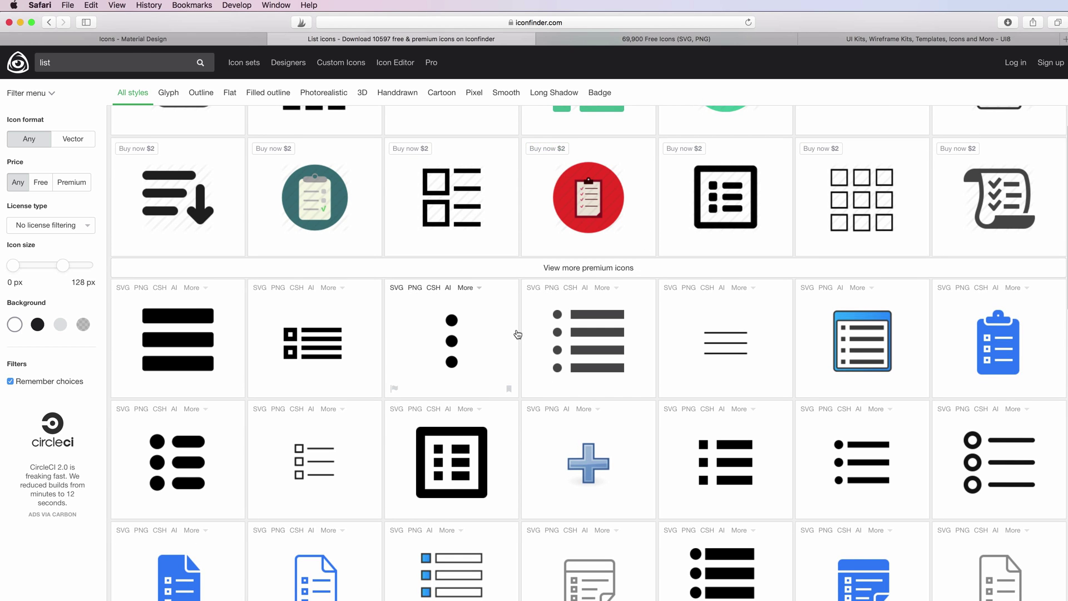
scroll(521, 333, down, 6)
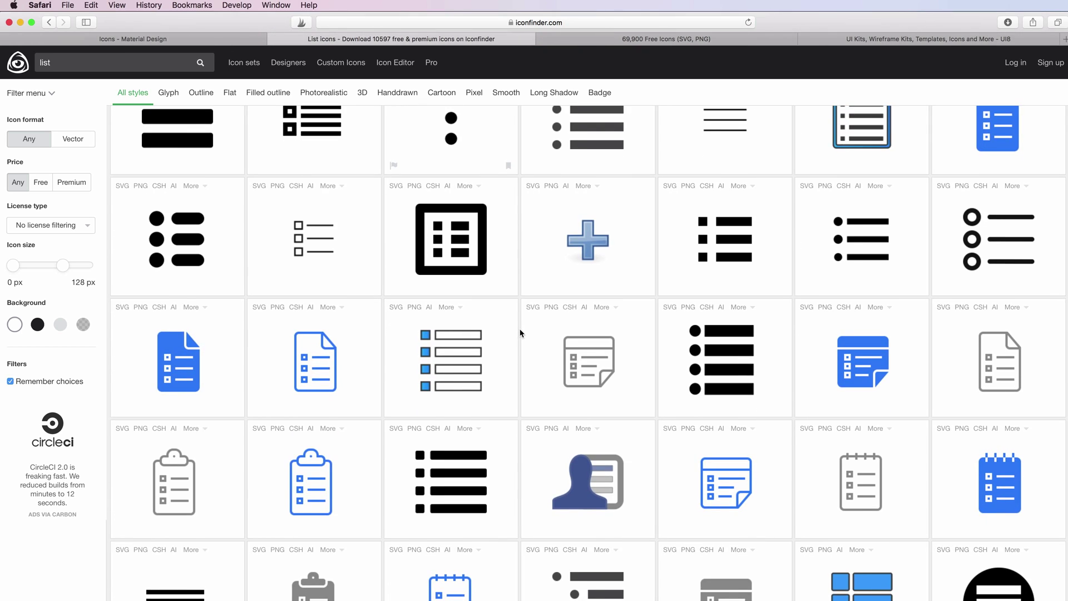
scroll(521, 333, up, 8)
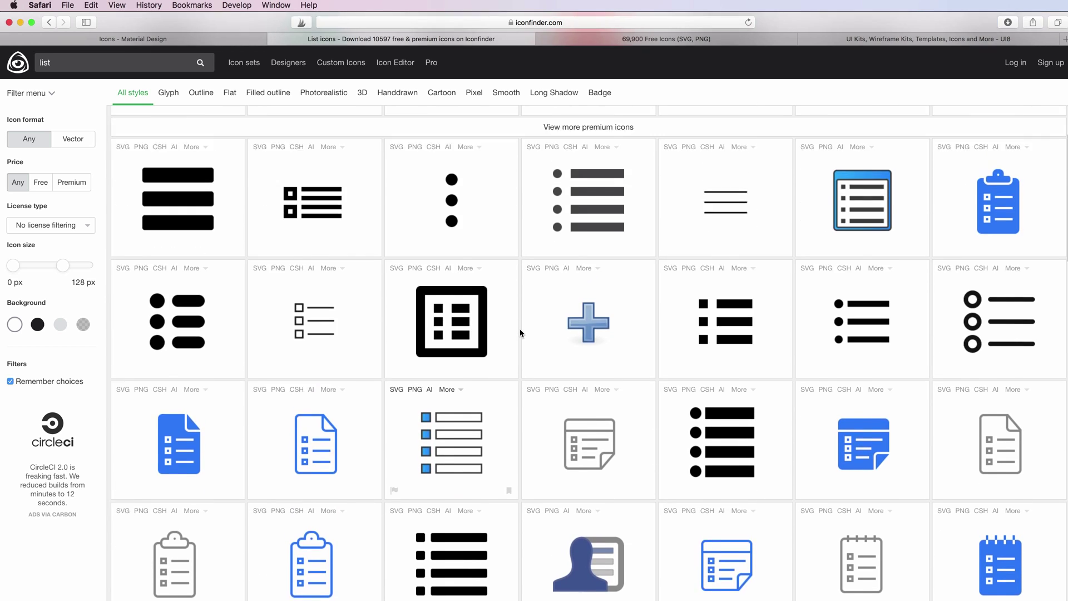
scroll(520, 332, up, 3)
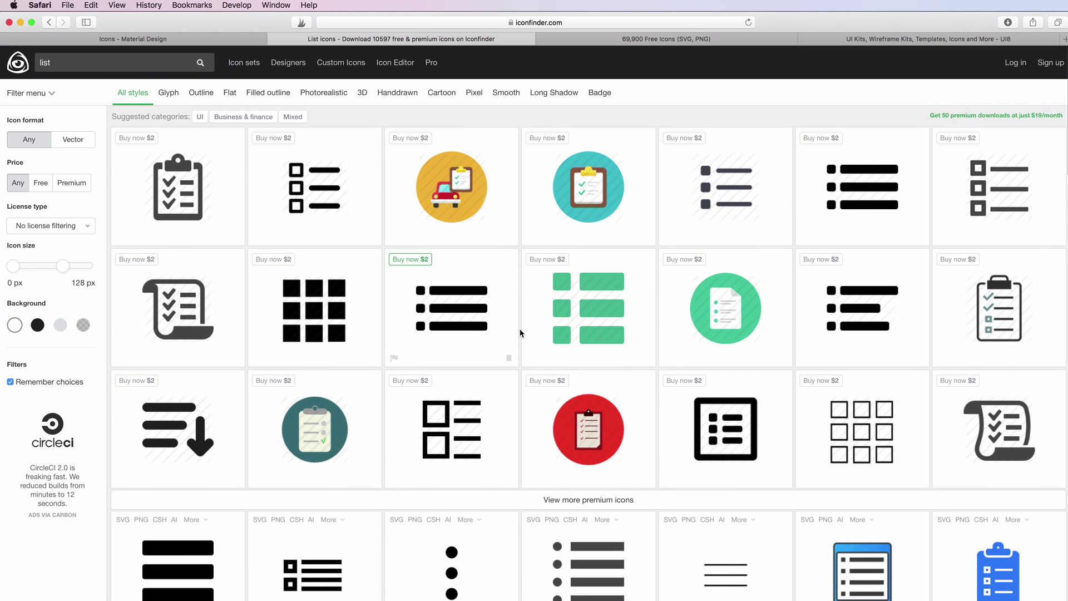
scroll(520, 333, down, 4)
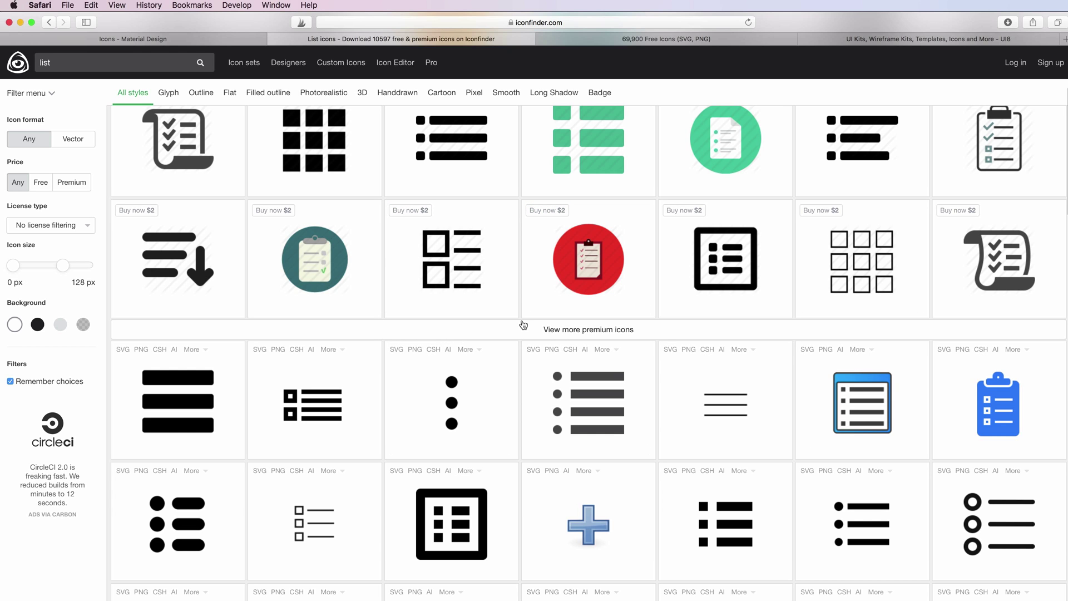
click(523, 327)
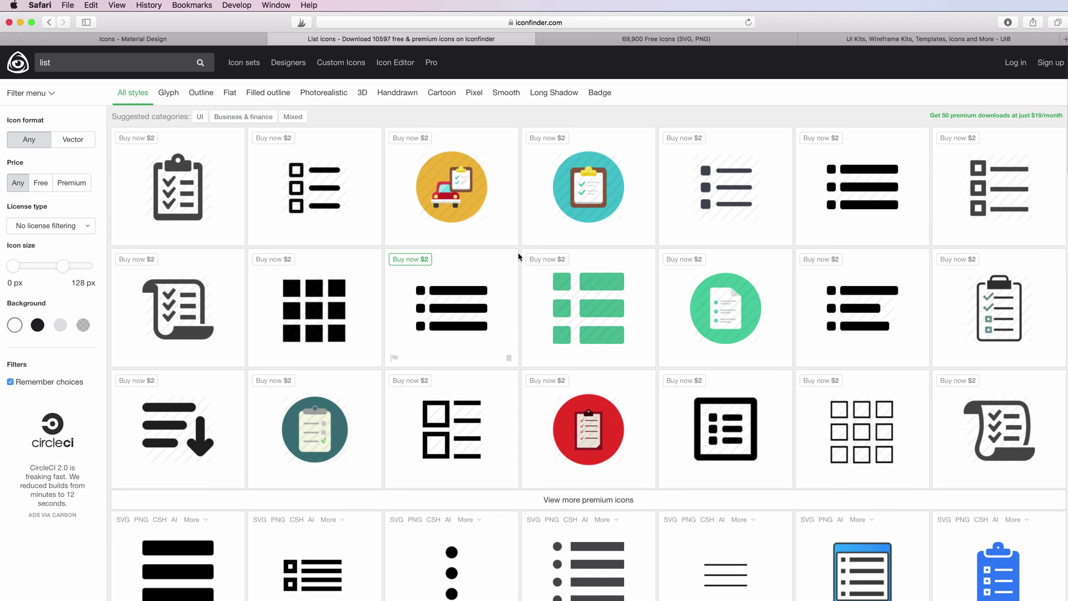
- Scroll through the 'list' results to find the three round-bullet list icon
scroll(519, 257, down, 2)
scroll(518, 257, down, 10)
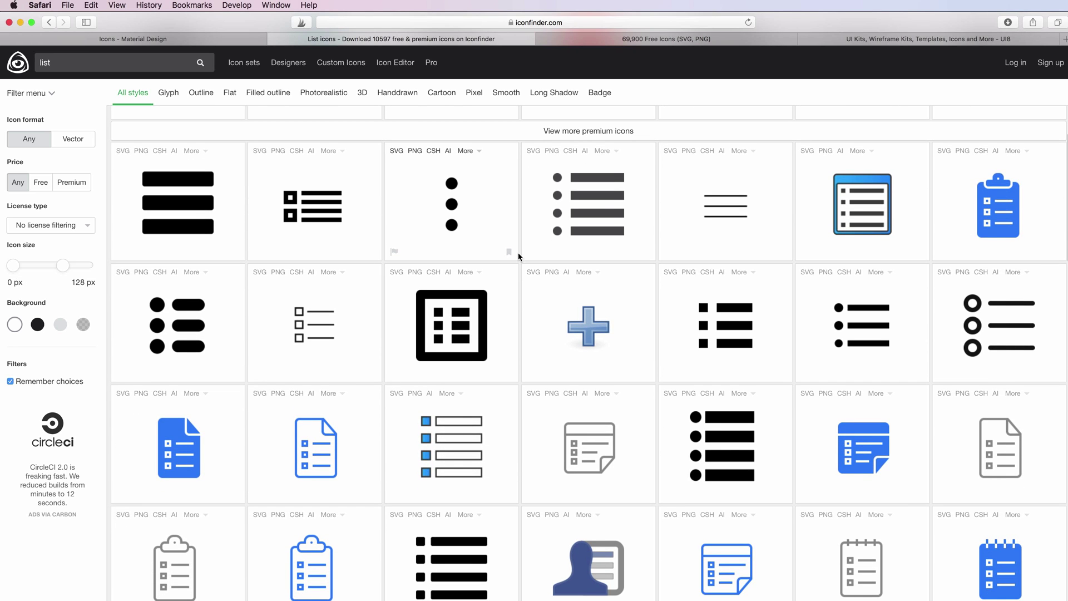
scroll(518, 257, down, 7)
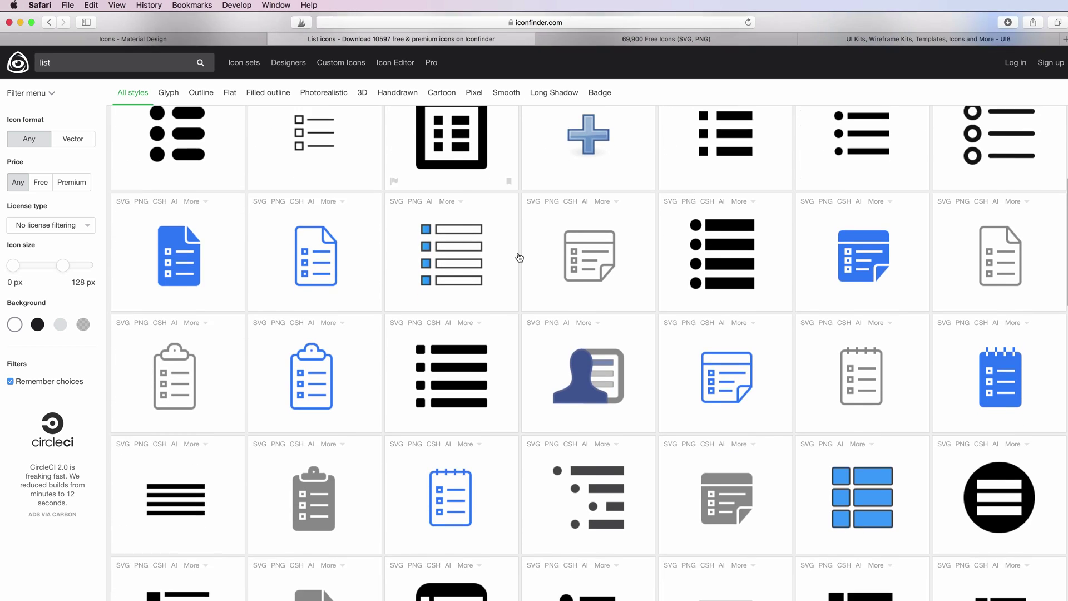
scroll(519, 257, down, 3)
scroll(520, 257, down, 4)
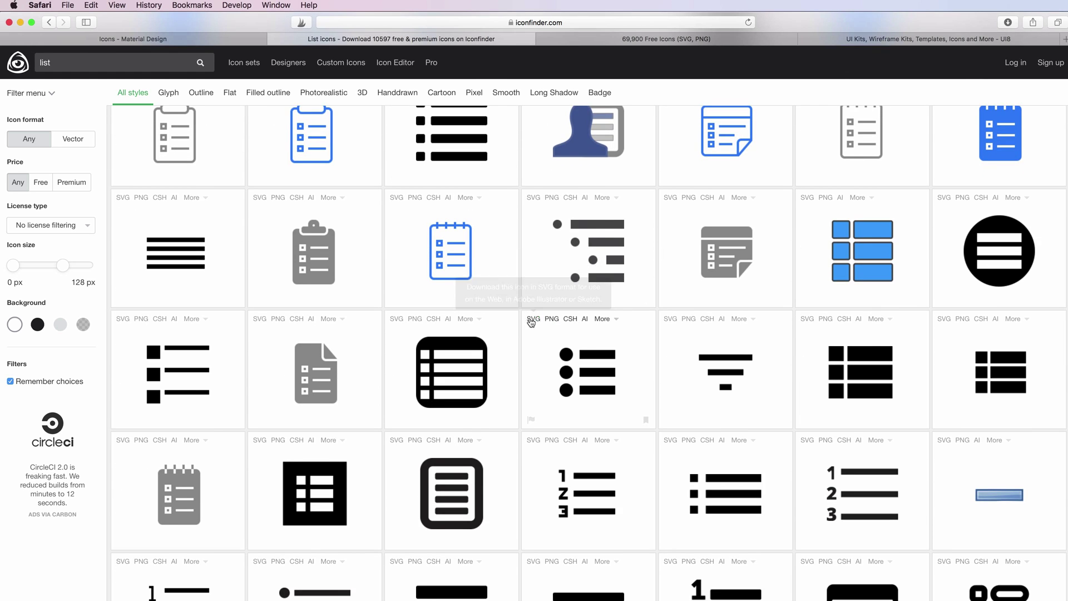
scroll(524, 317, down, 4)
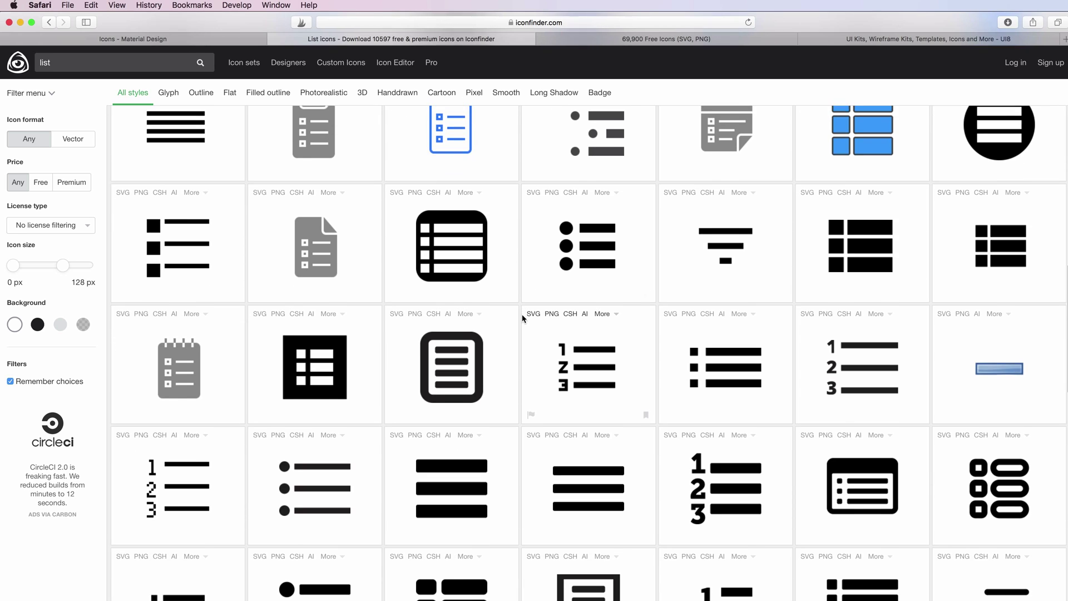
scroll(523, 319, down, 1)
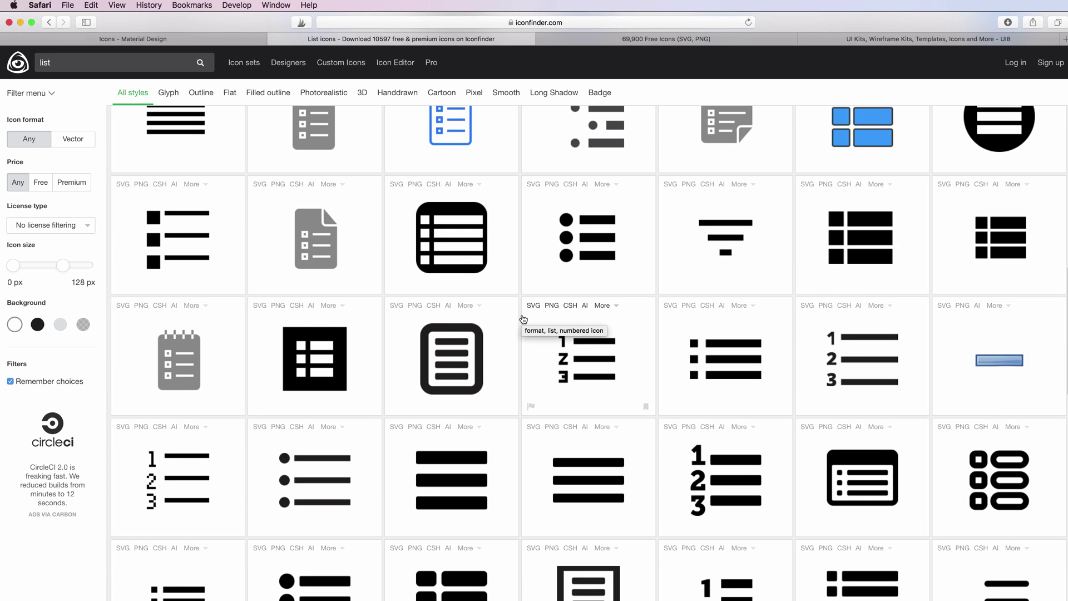
scroll(524, 318, down, 3)
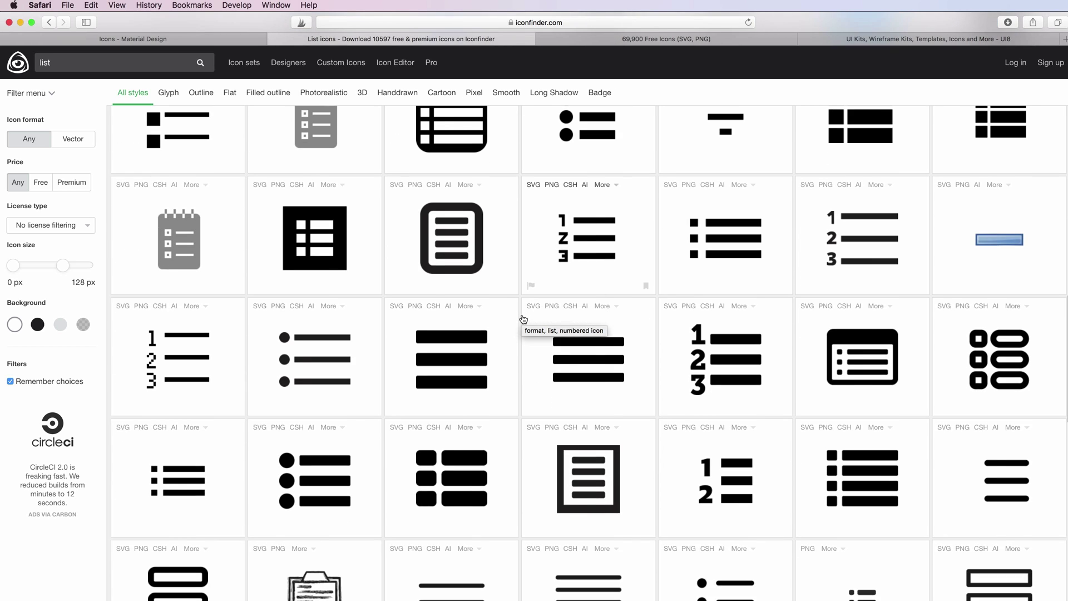
scroll(522, 320, down, 4)
scroll(521, 320, down, 3)
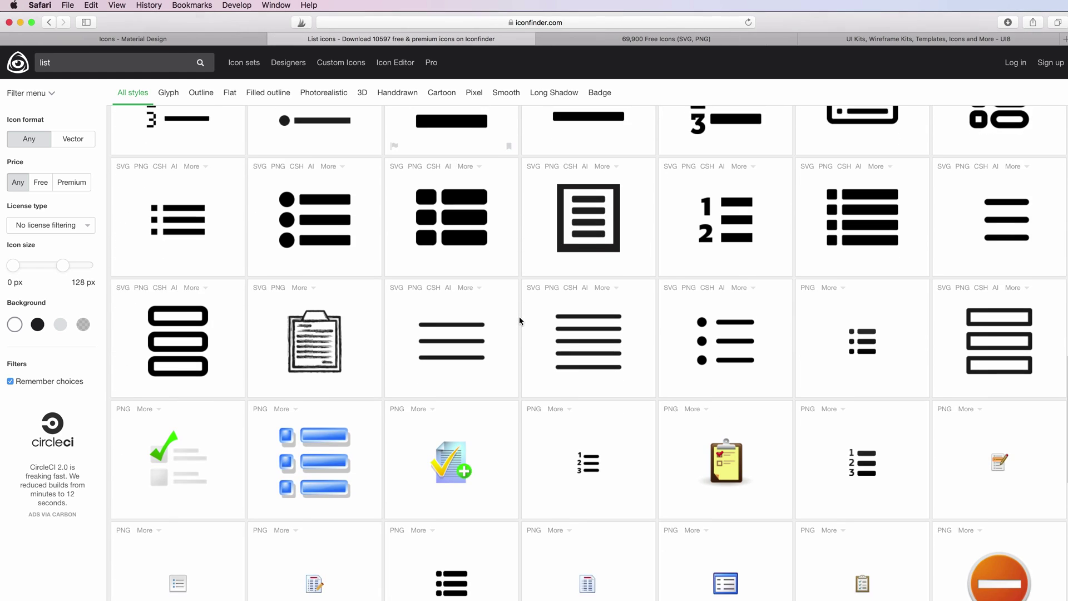
scroll(521, 320, down, 3)
scroll(521, 320, up, 7)
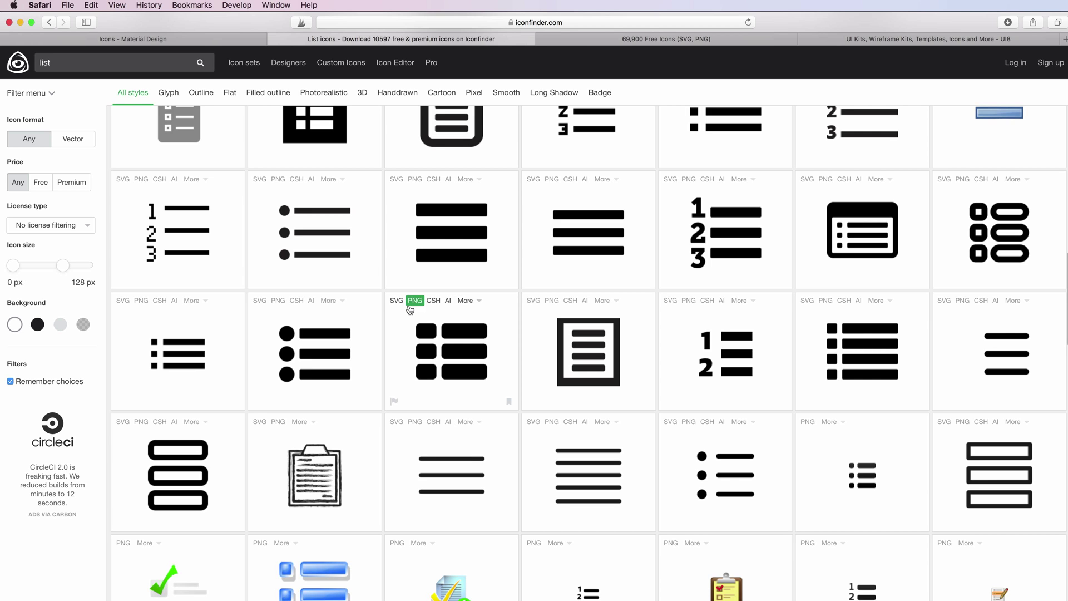
scroll(287, 195, up, 1)
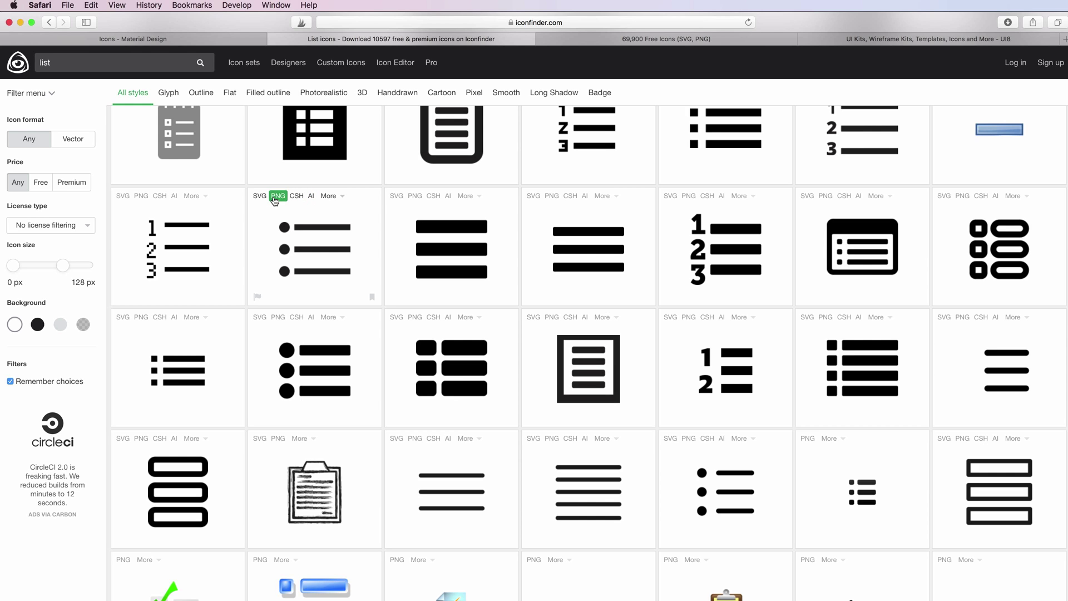
scroll(300, 201, down, 1)
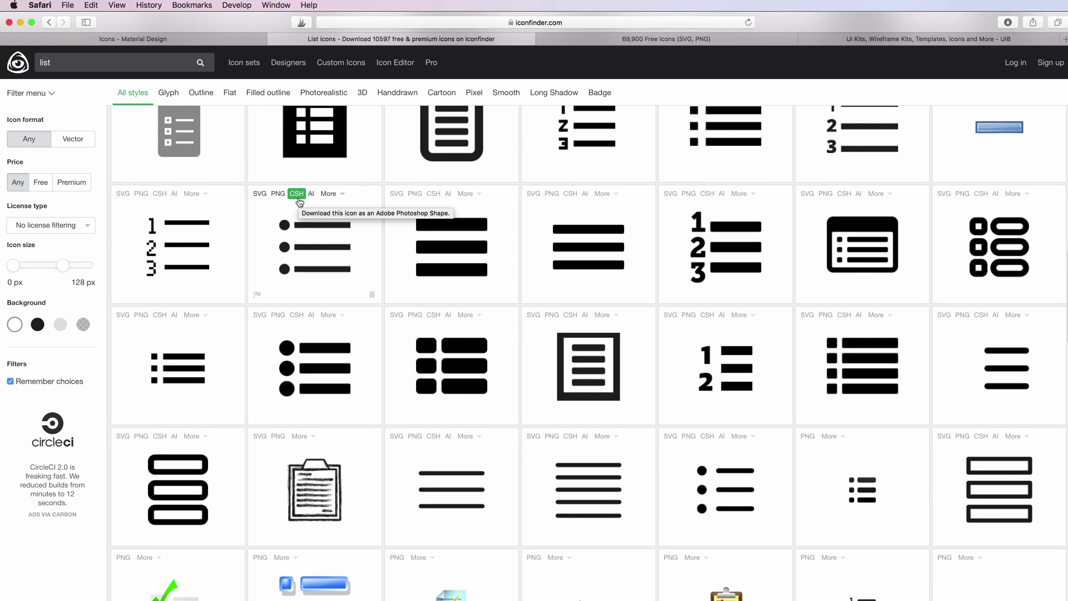
- Download the round-bullet list icon as SVG from its More formats dropdown
click(340, 195)
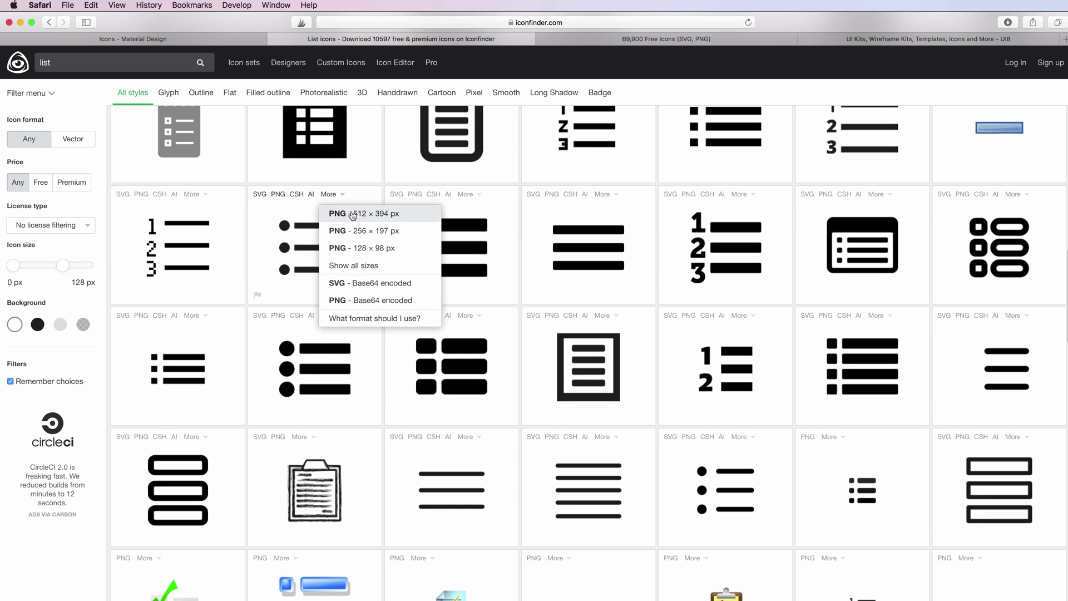
scroll(350, 245, up, 1)
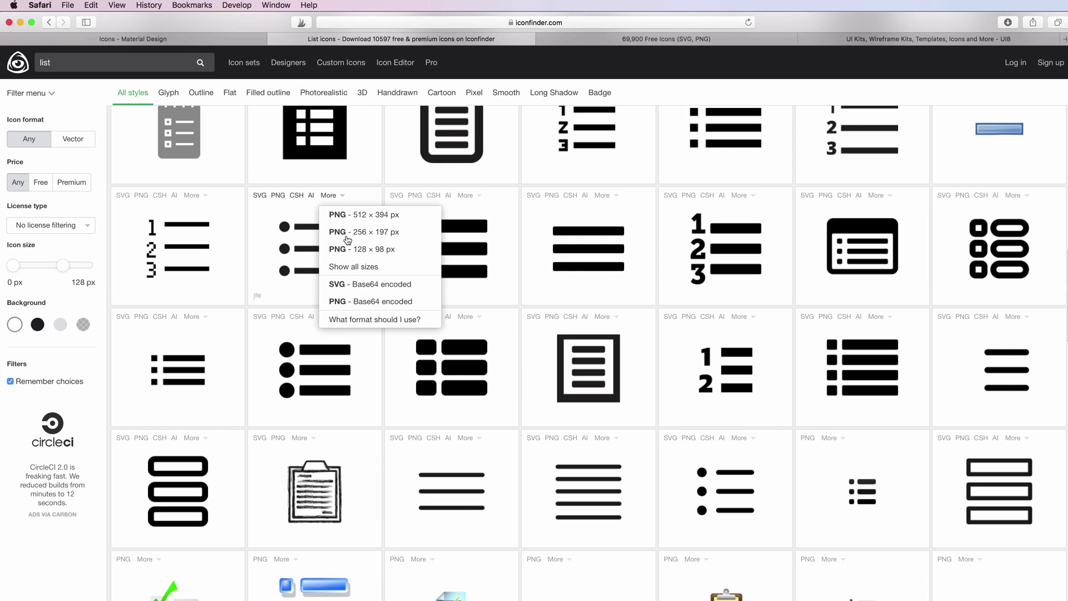
click(262, 196)
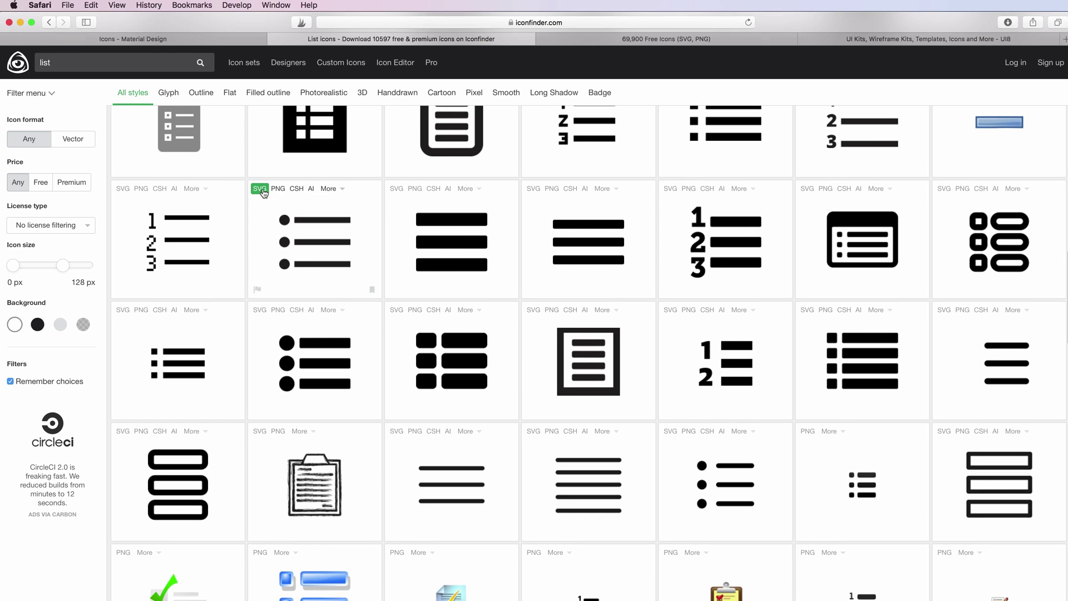
scroll(254, 186, down, 1)
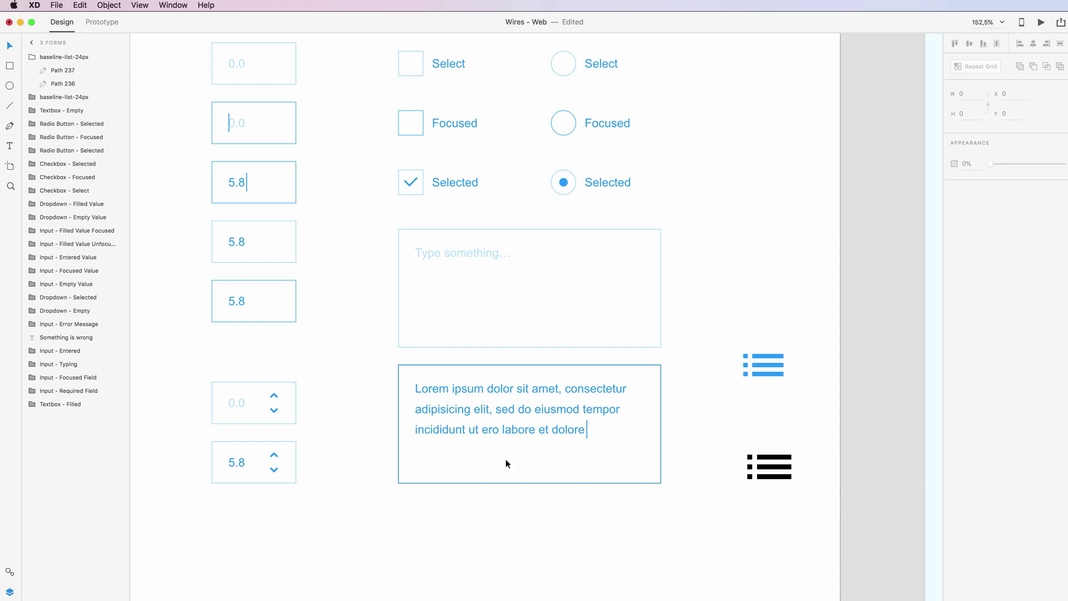
- Drag if_unordered-list_383201.svg from Downloads onto the Forms artboard above the blue list icon
key(super+Tab)
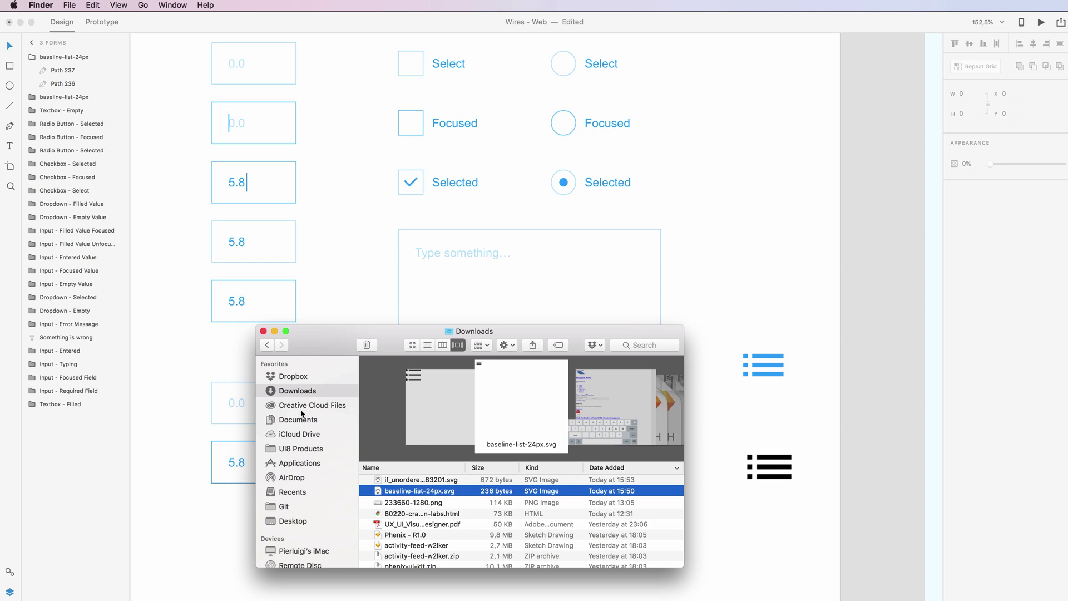
click(436, 483)
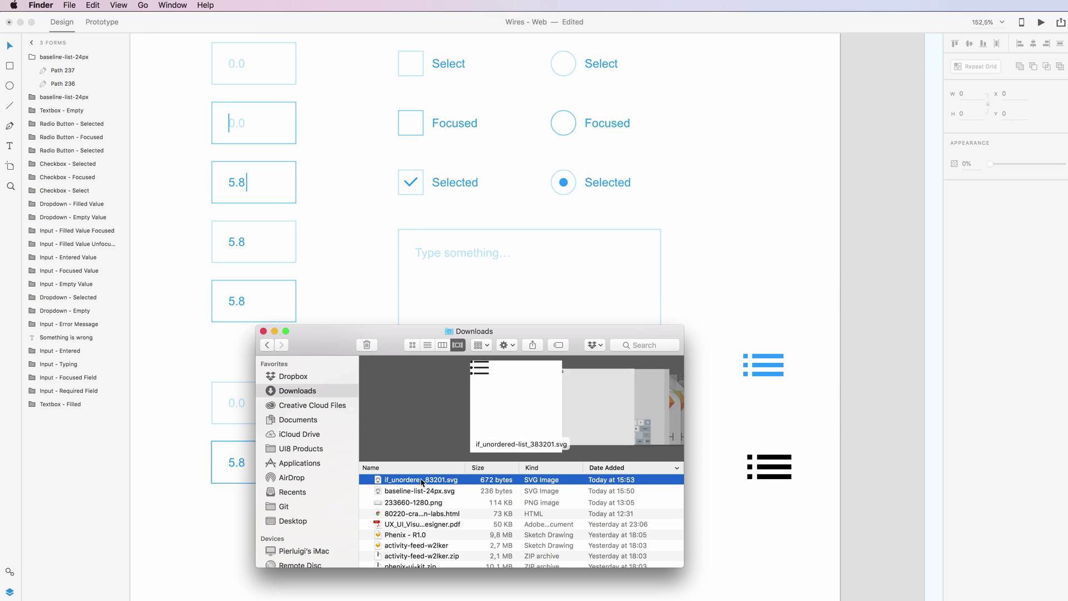
drag(436, 483, 775, 278)
key(super+Tab)
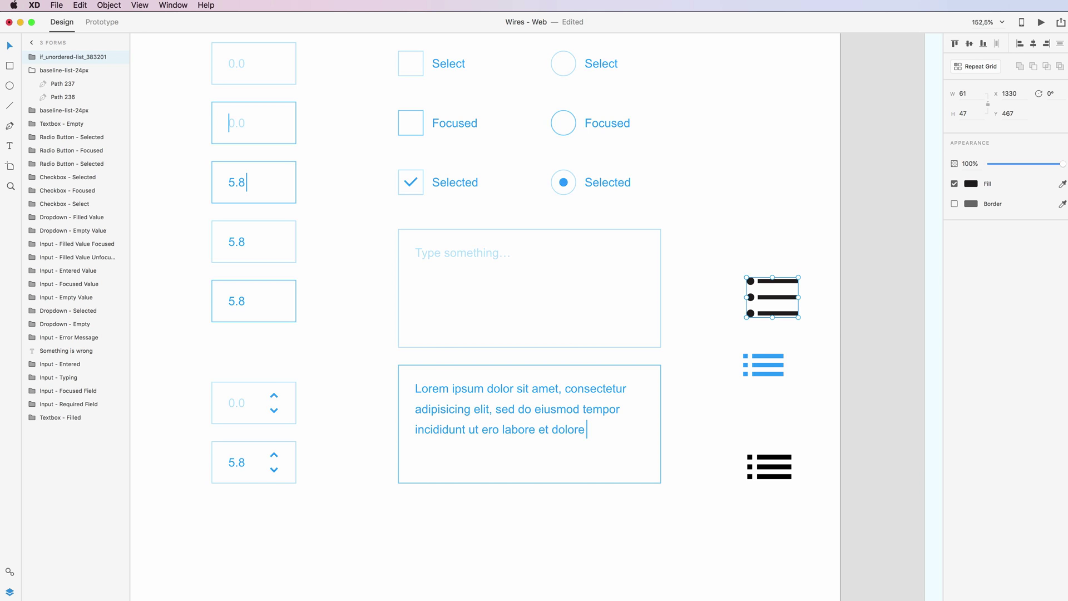
- Switch to the Icons8 site and search for 'list' icons
key(super+Tab)
scroll(425, 156, up, 5)
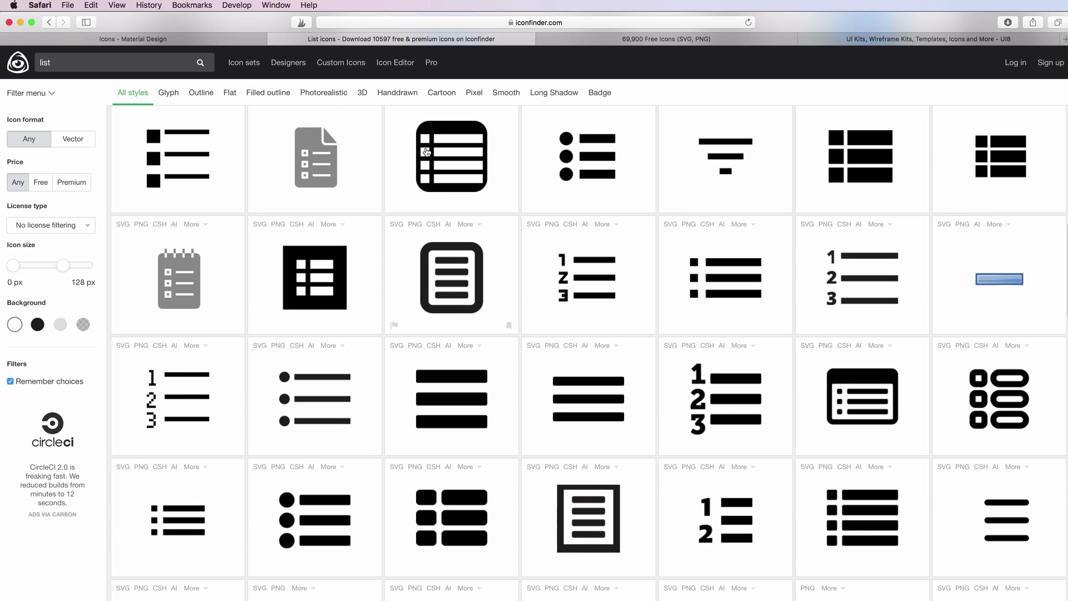
click(601, 40)
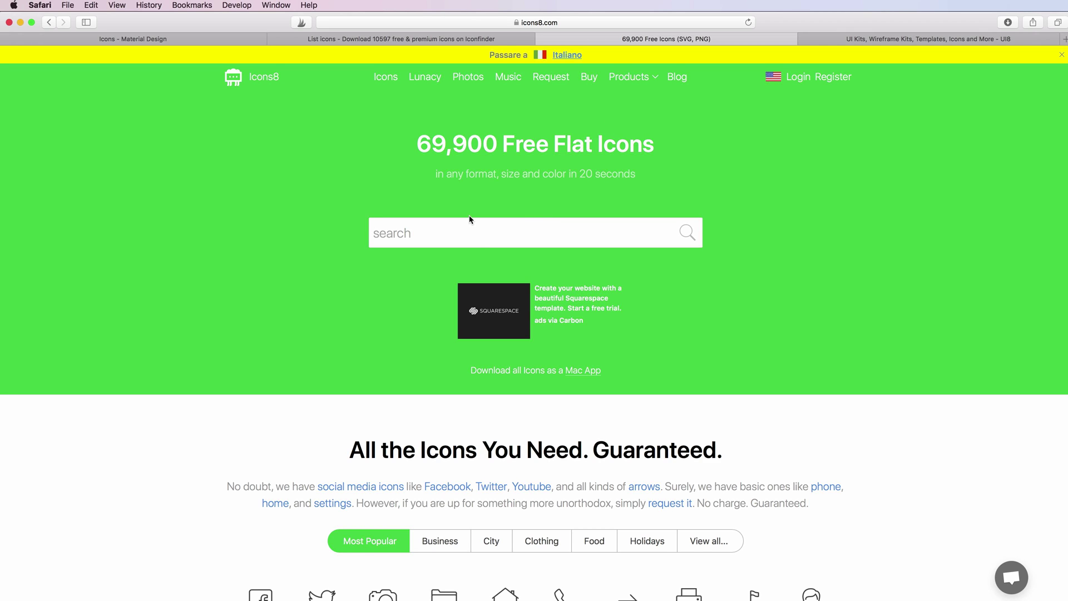
text(list)
key(Return)
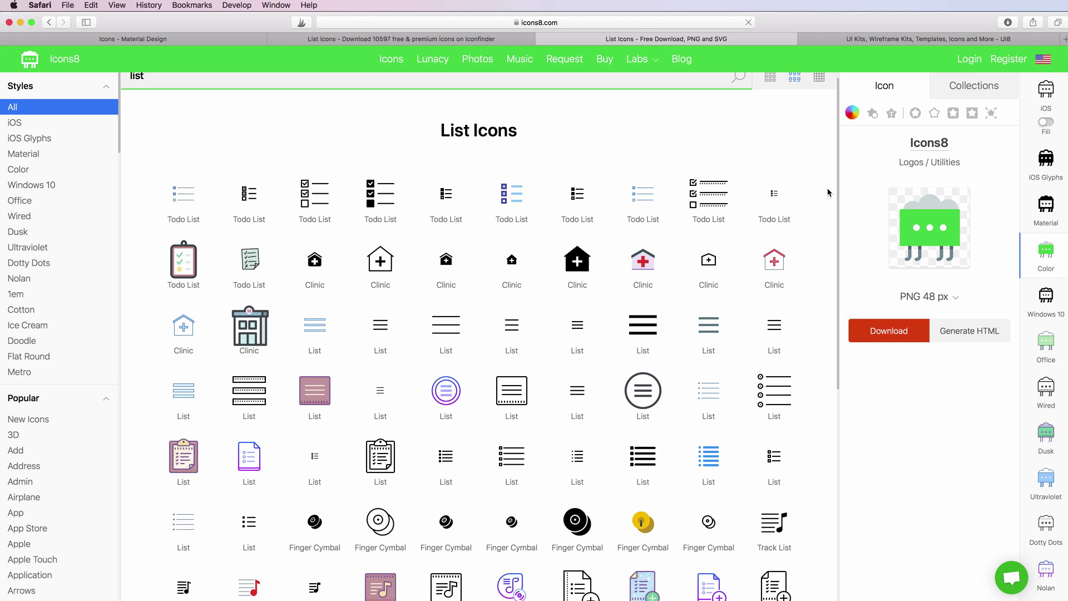
- Browse the List Icons results and select the bold three-line Menu Filled icon
scroll(828, 192, down, 2)
scroll(828, 192, down, 5)
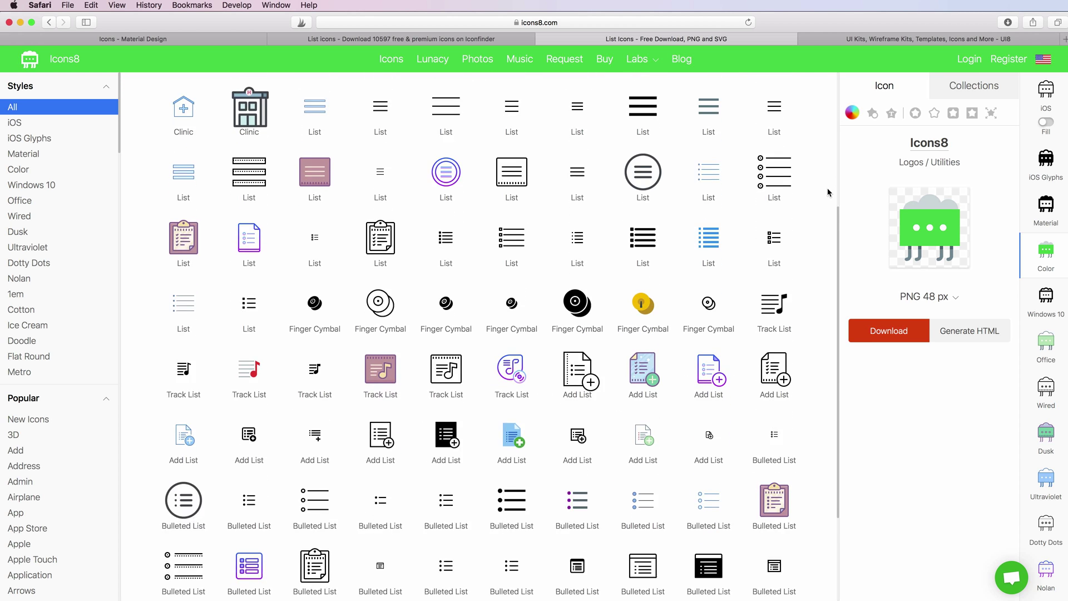
scroll(828, 193, down, 4)
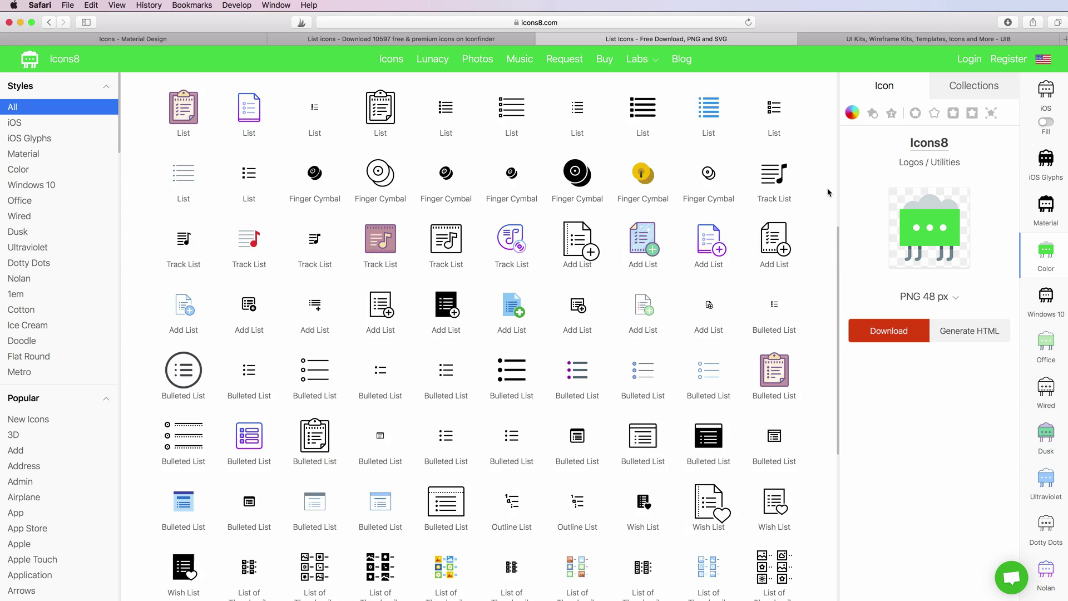
scroll(828, 192, up, 11)
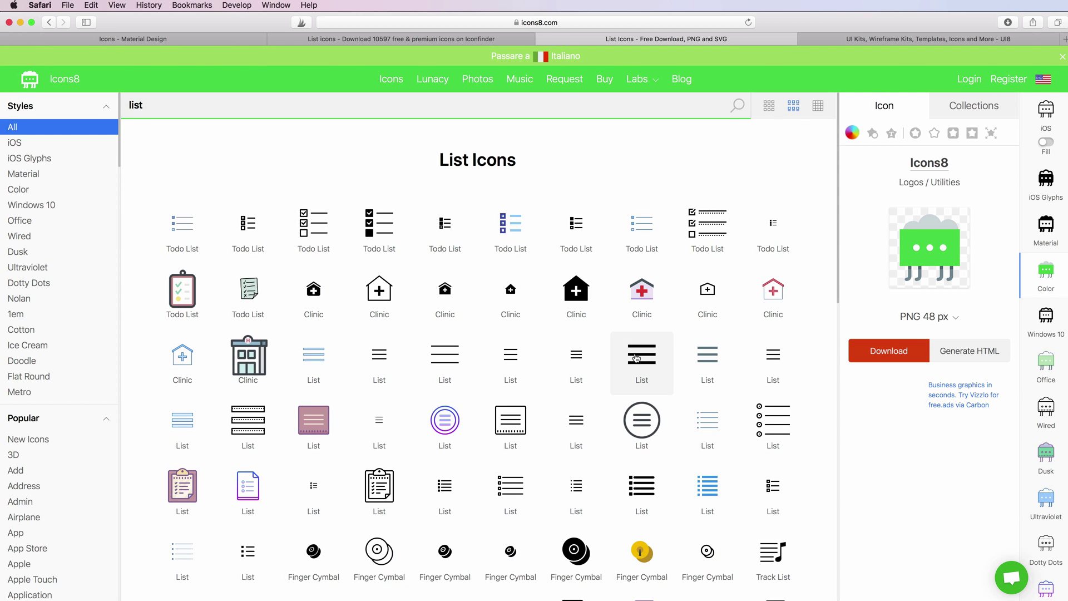
click(637, 359)
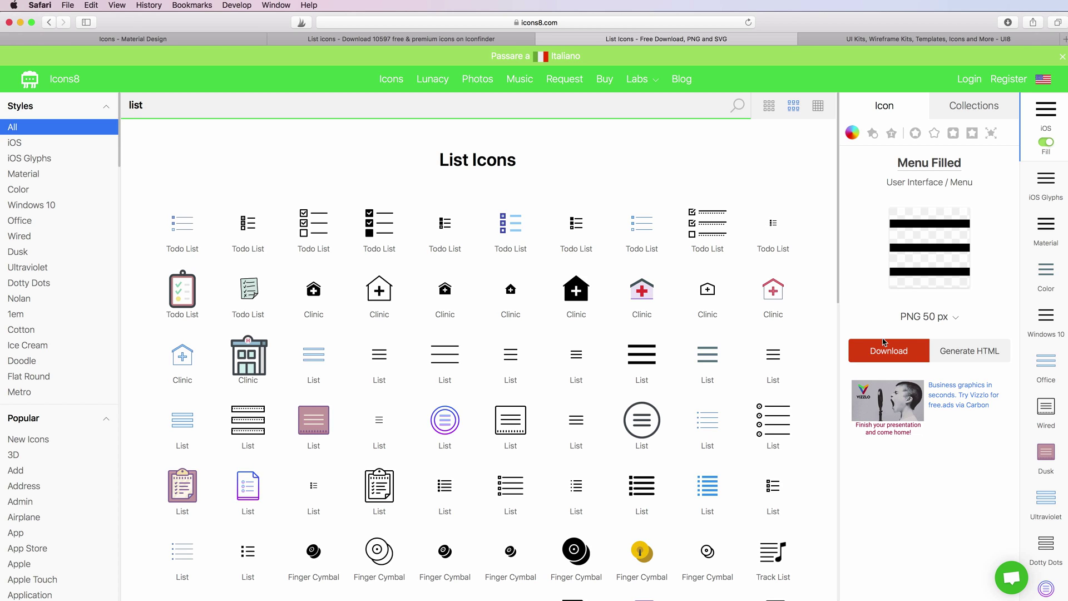
click(956, 322)
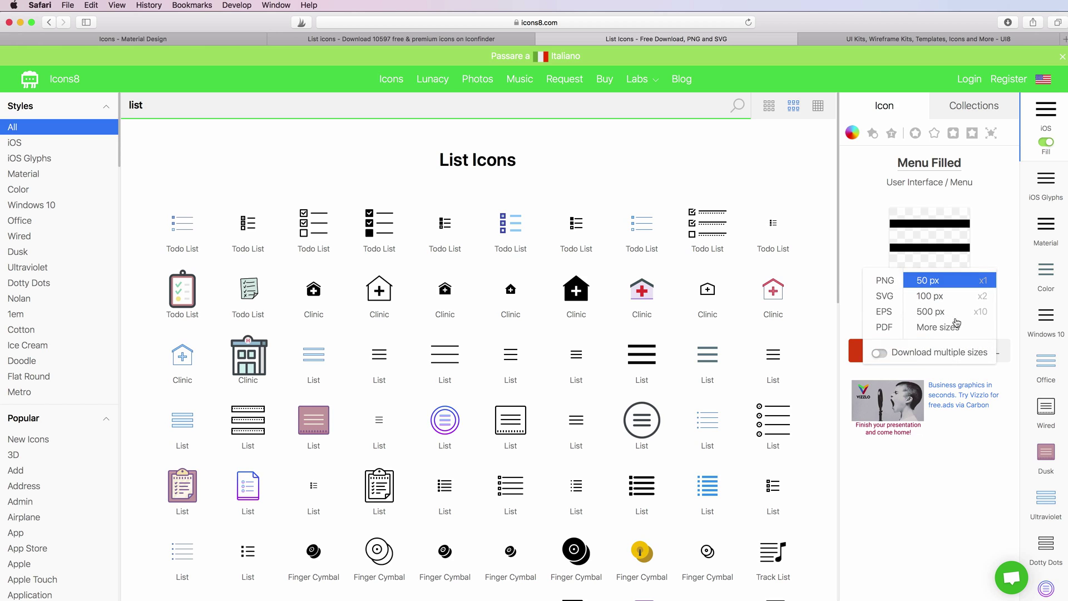
click(883, 297)
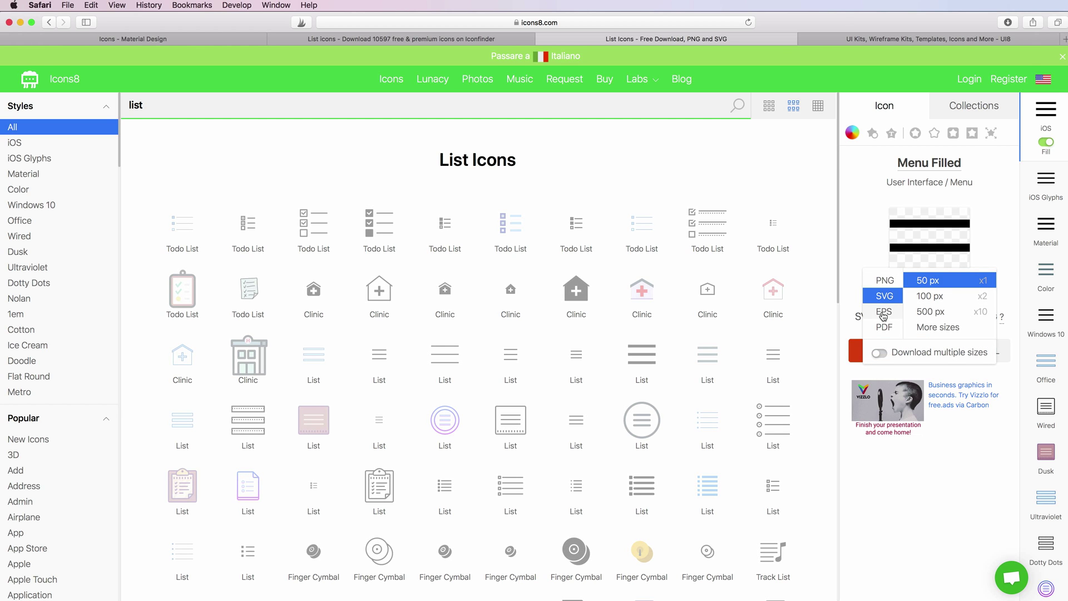
click(855, 296)
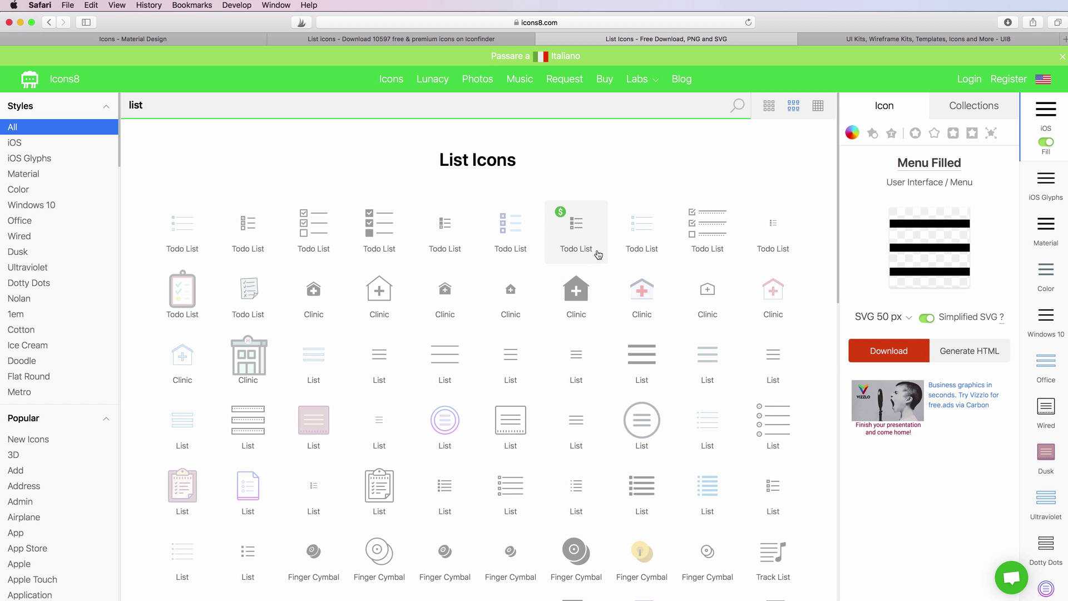
scroll(600, 254, down, 6)
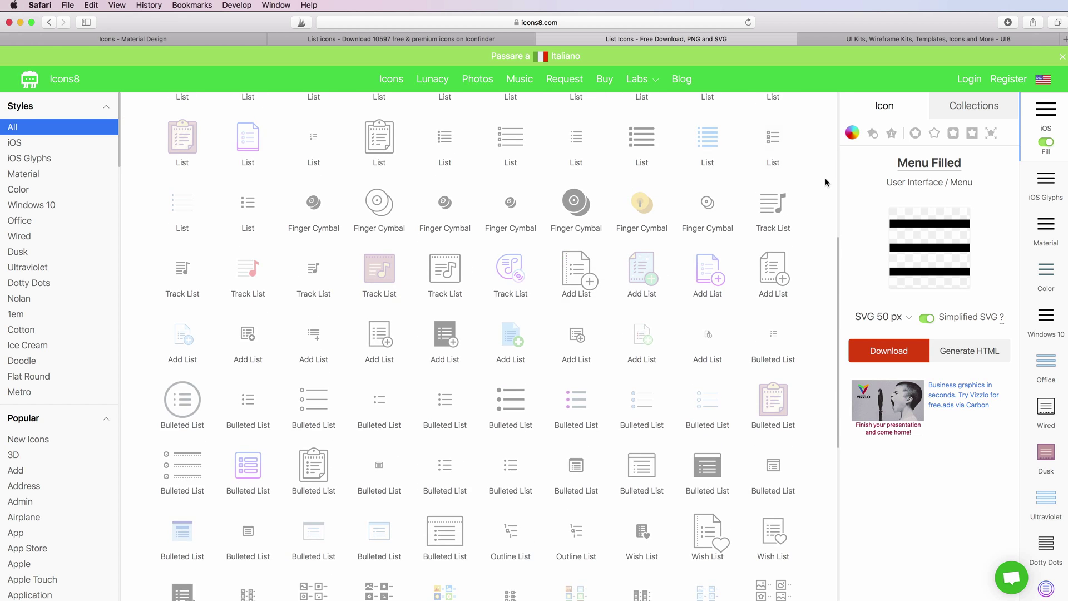
scroll(826, 183, up, 6)
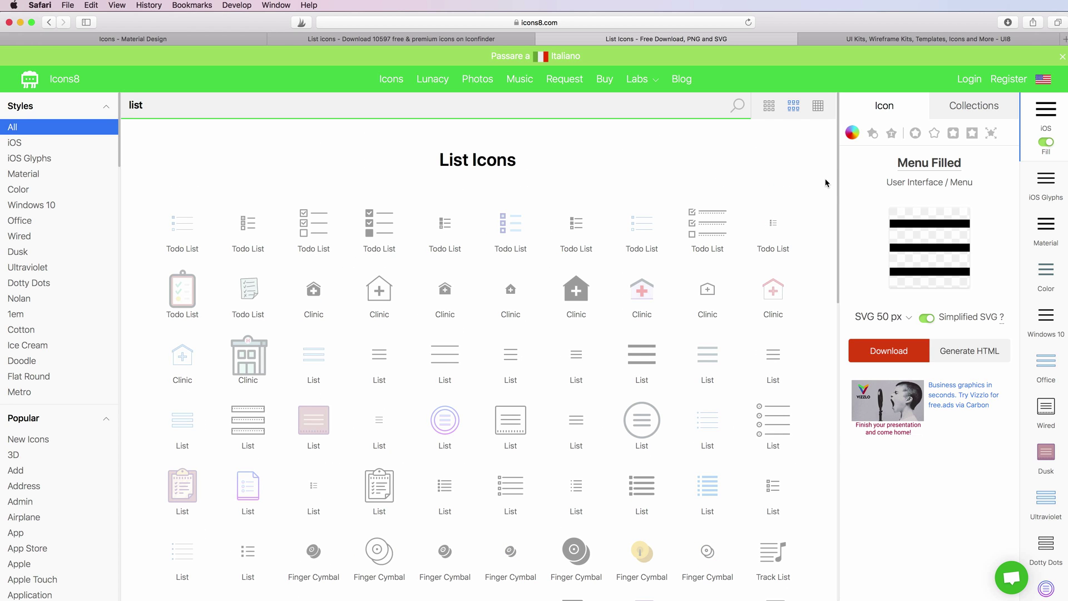
scroll(826, 183, down, 4)
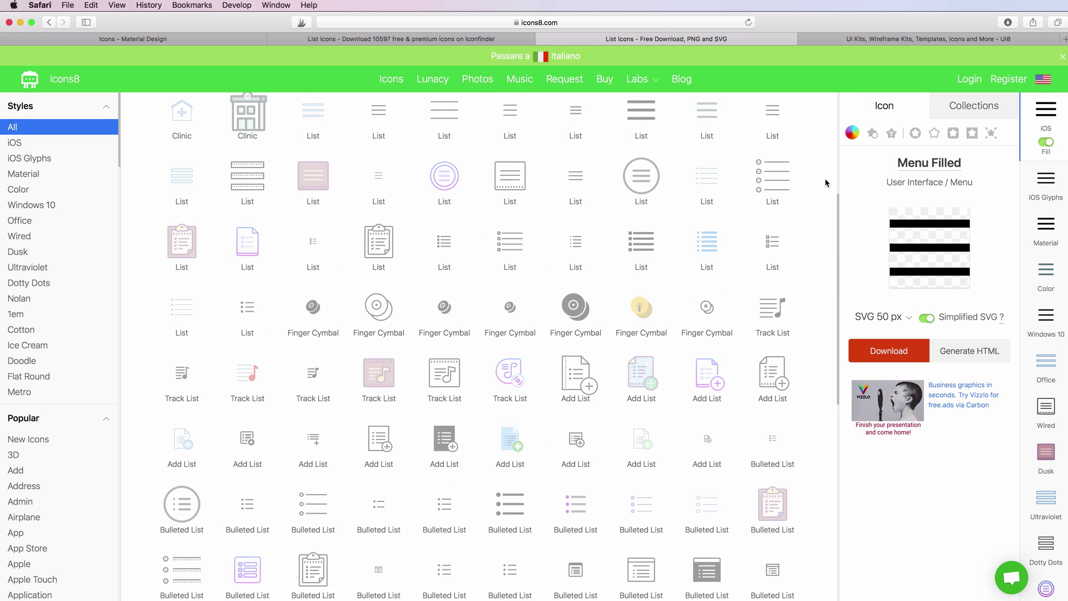
scroll(826, 183, down, 1)
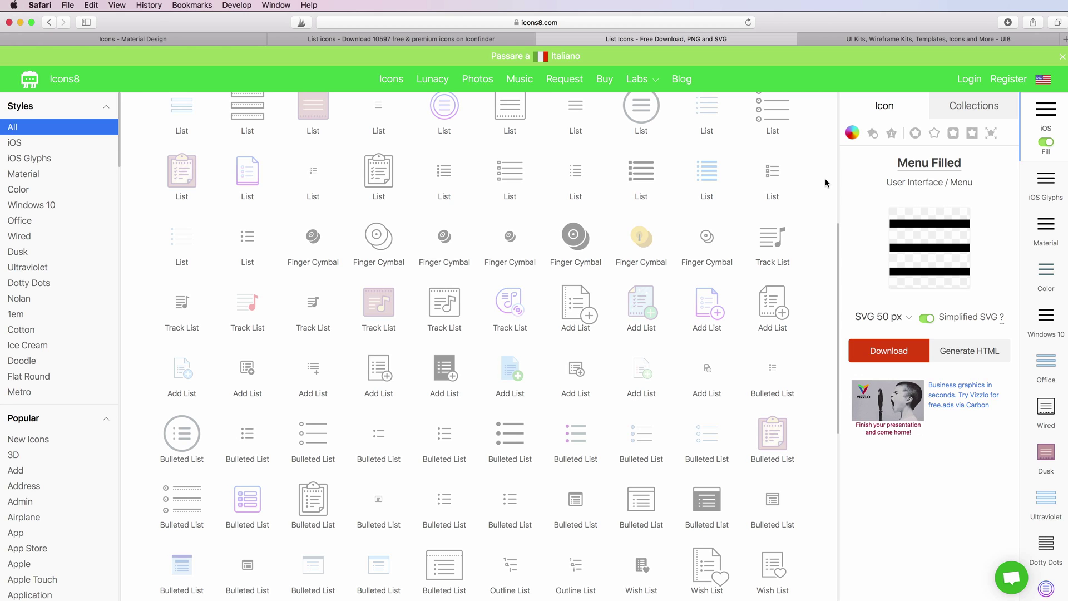
scroll(825, 183, up, 1)
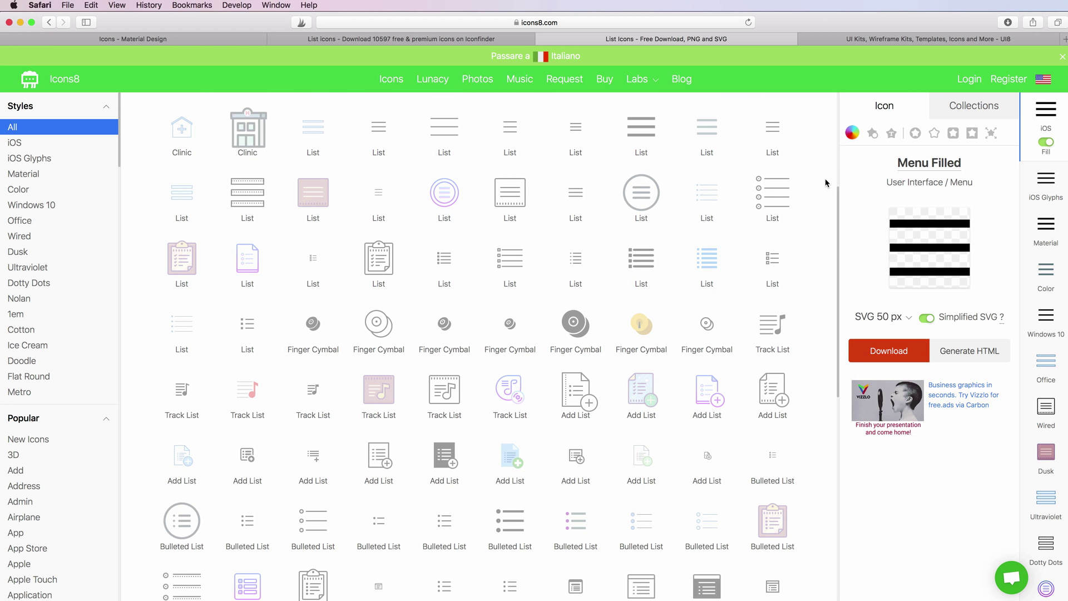
click(832, 39)
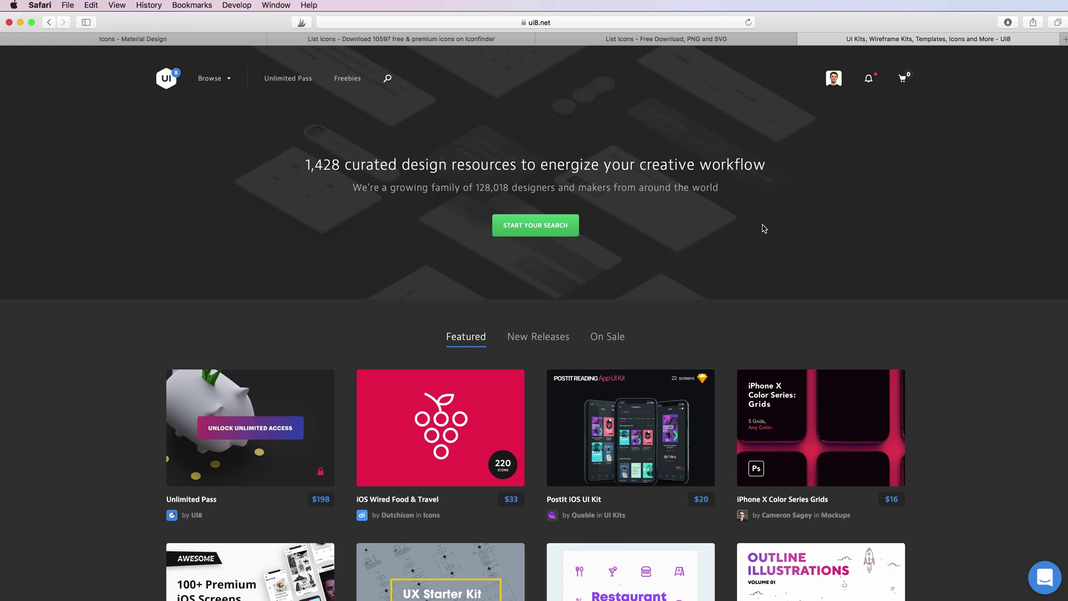
- Open UI8's Icon Sets category from the Browse menu
scroll(765, 228, down, 1)
scroll(765, 228, up, 1)
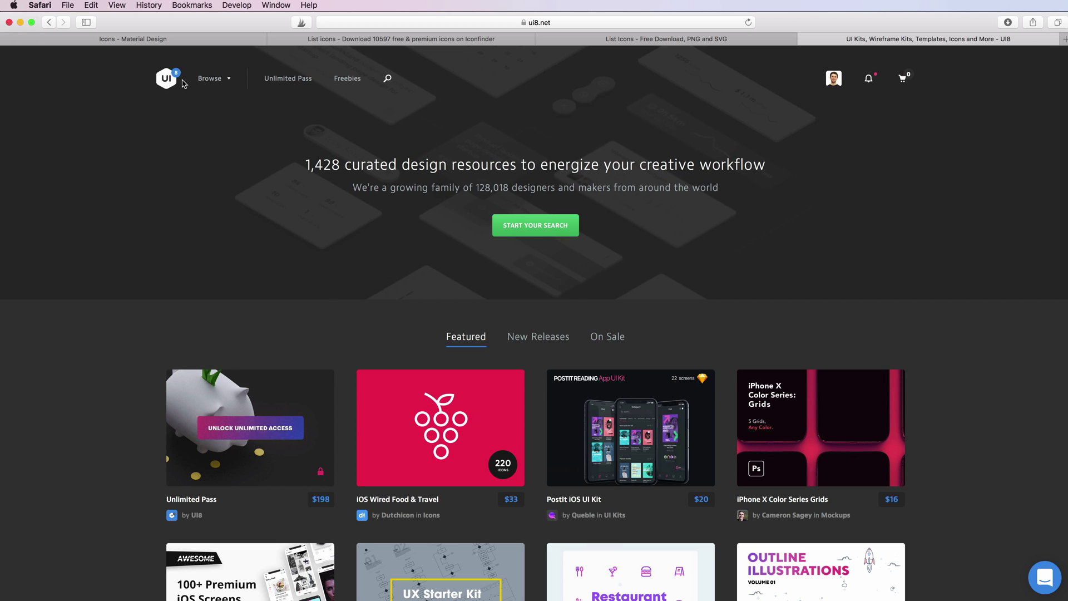
mouse_move(198, 80)
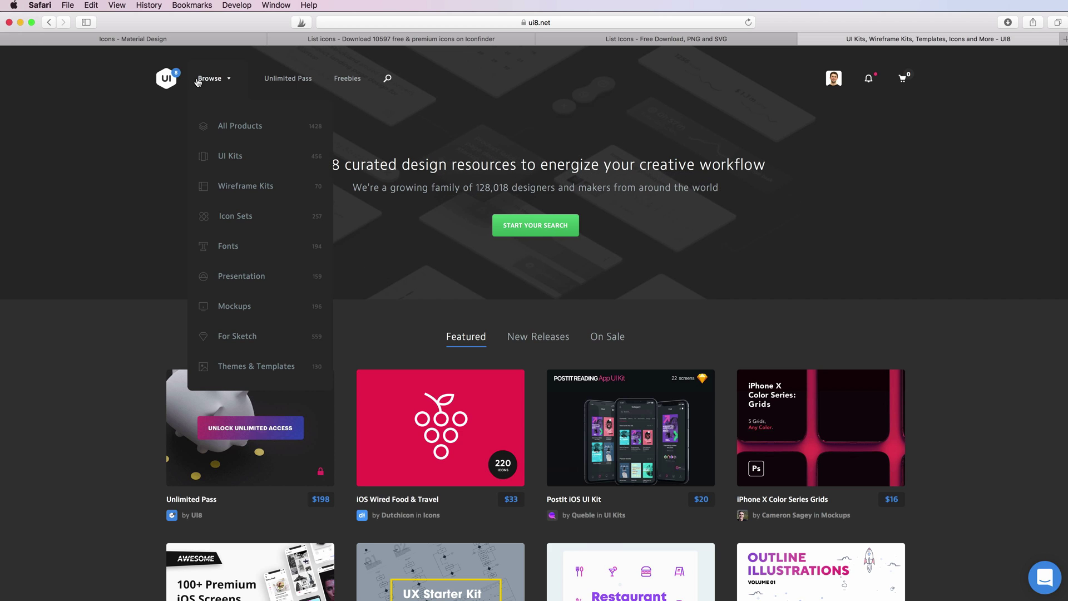
click(244, 215)
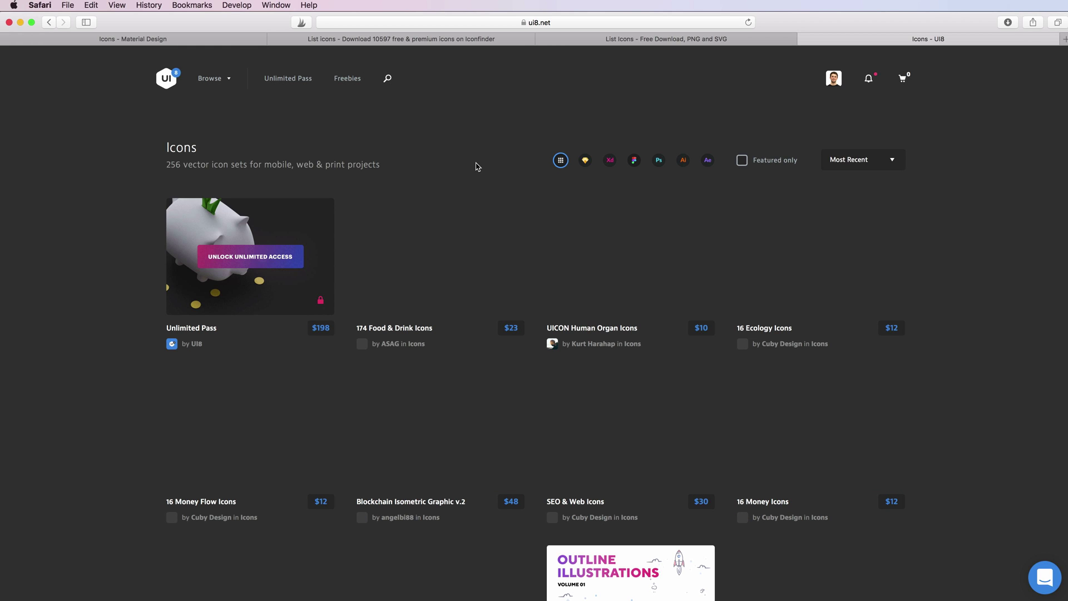
- Scroll through paid packs like Bubble icons set ($15) and 16 Banking Icons ($14)
scroll(972, 242, down, 2)
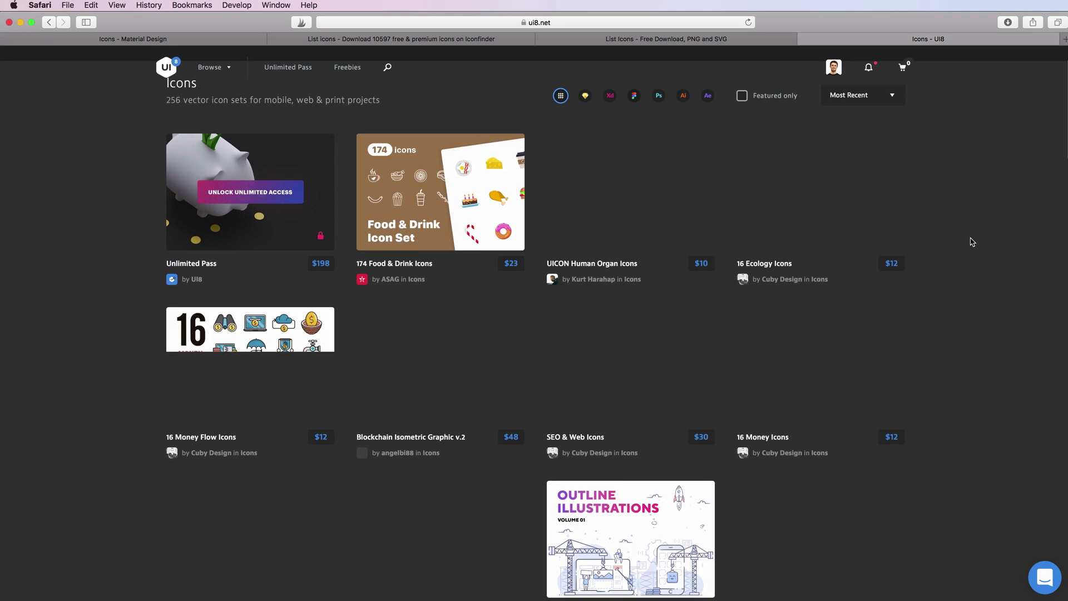
scroll(972, 242, down, 2)
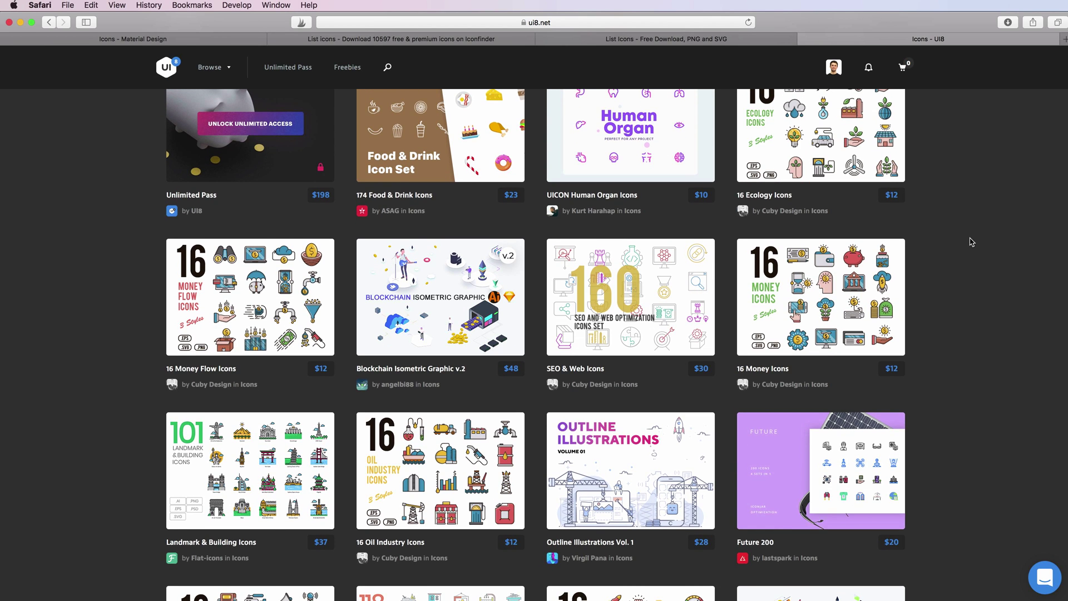
scroll(972, 242, down, 5)
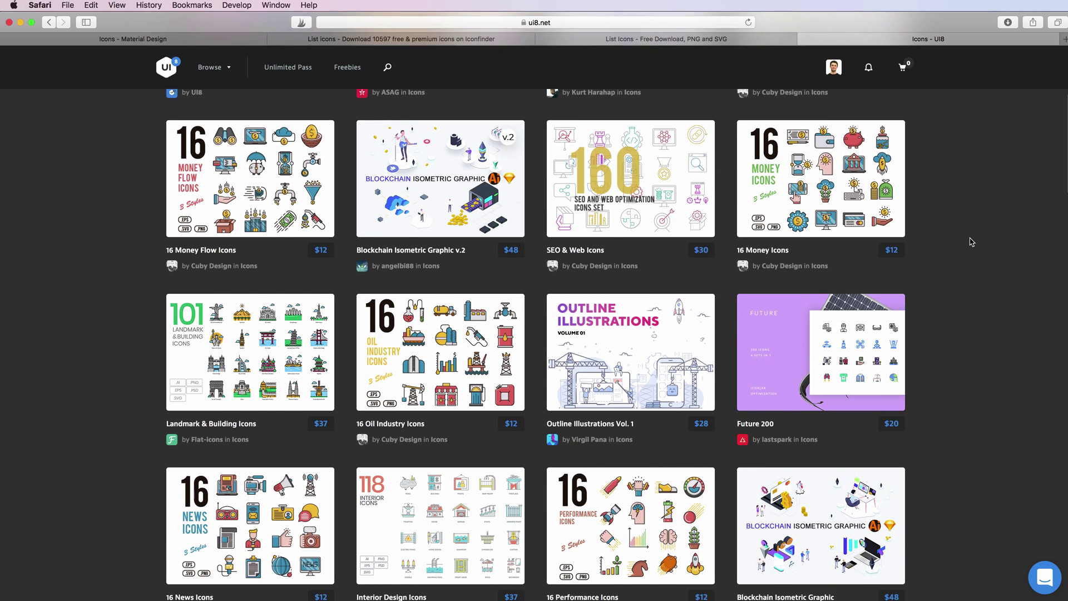
scroll(972, 242, down, 4)
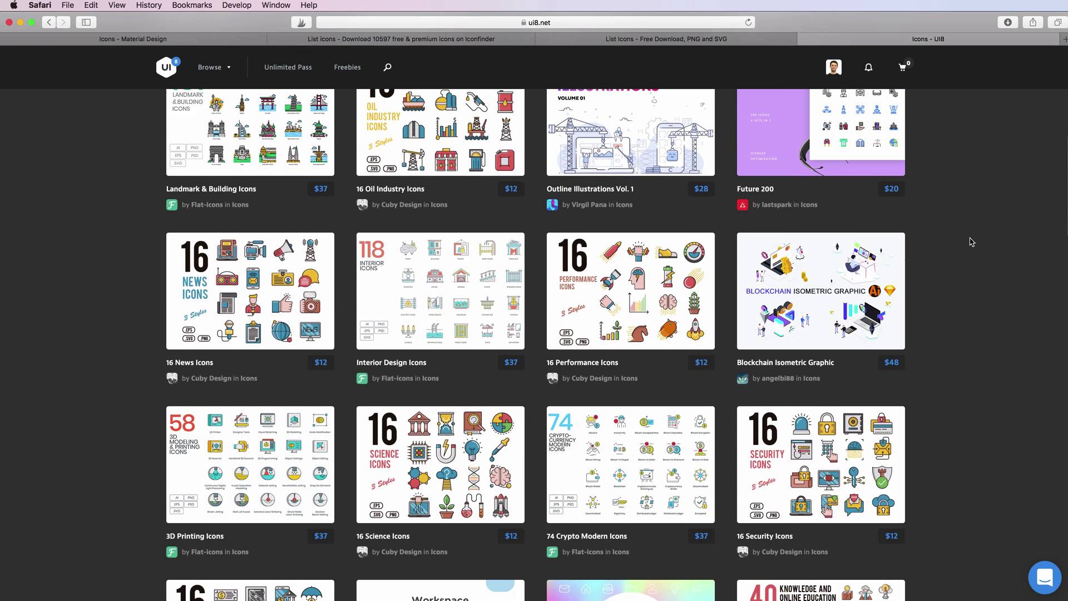
scroll(971, 242, down, 12)
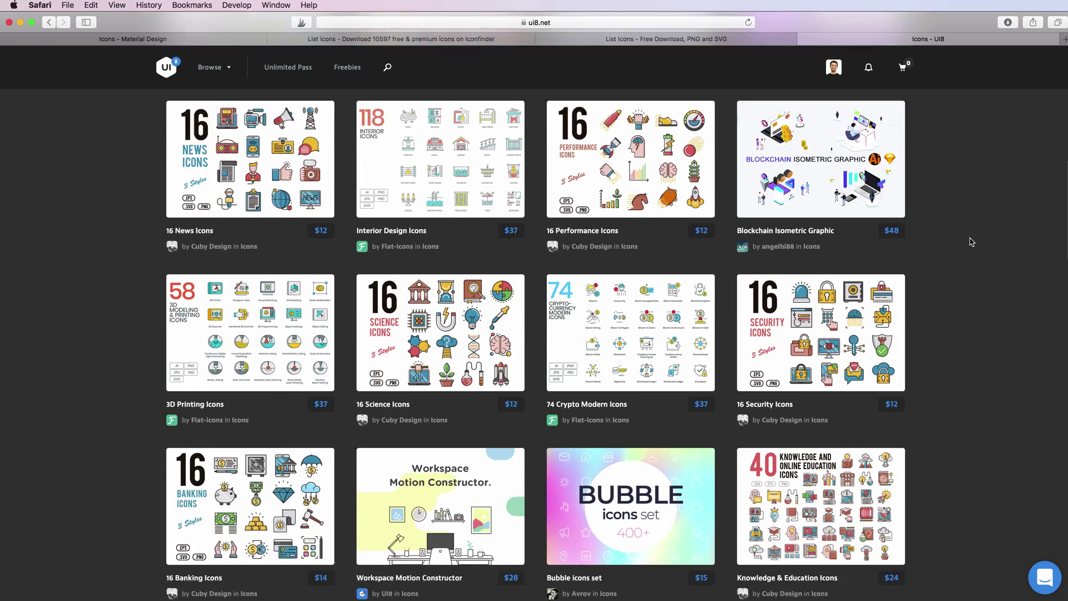
scroll(972, 242, down, 5)
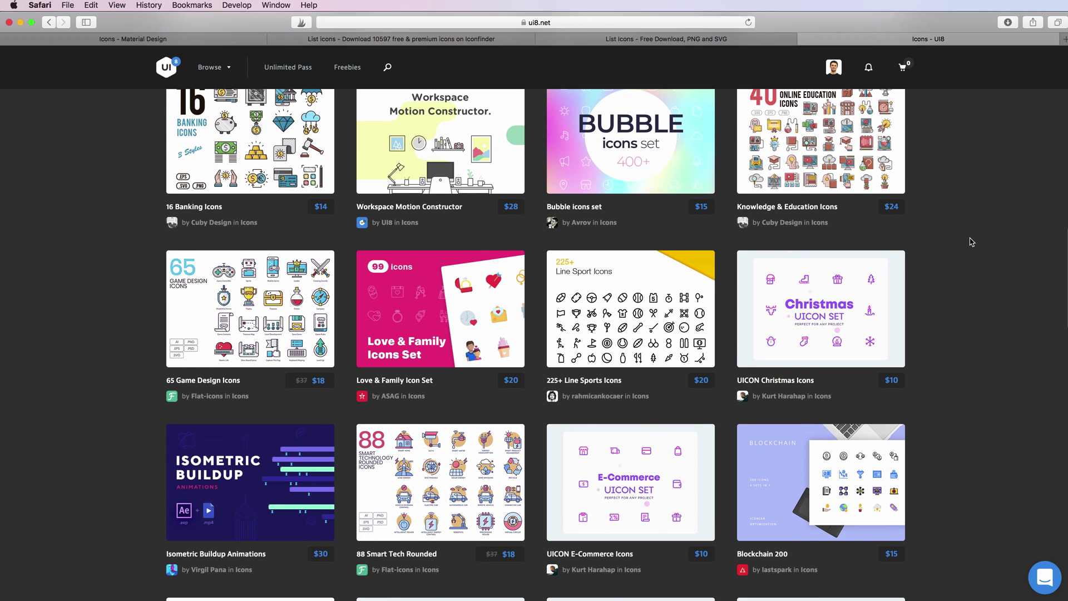
scroll(972, 242, down, 2)
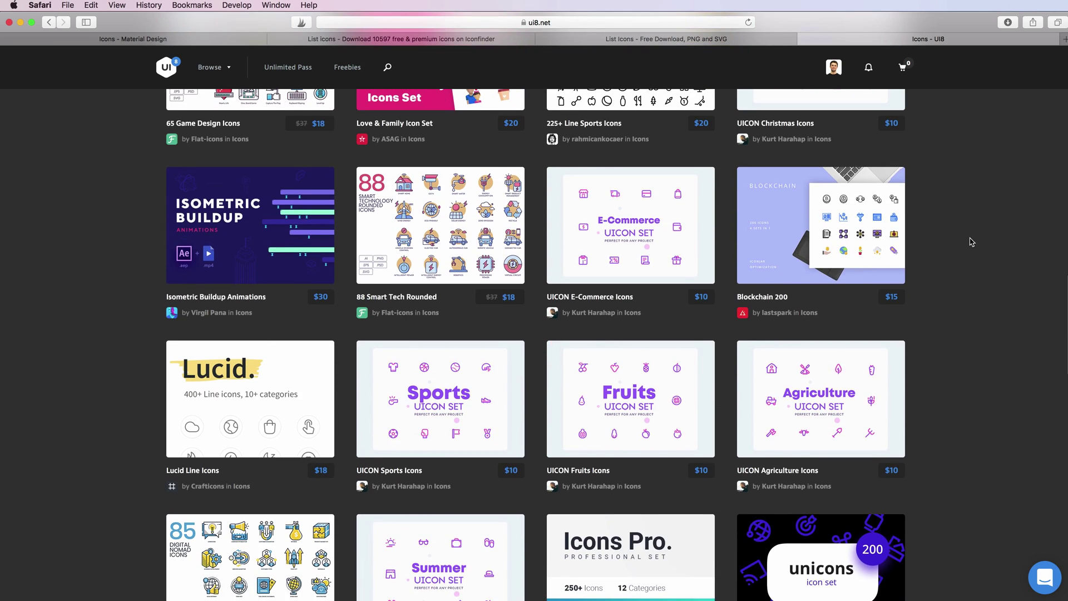
scroll(971, 242, down, 6)
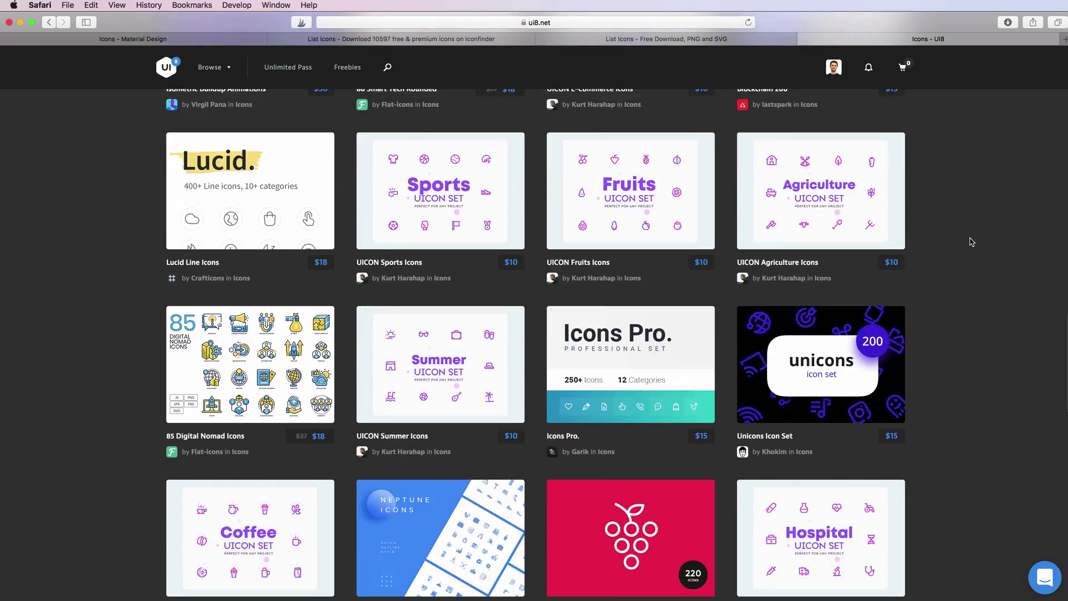
scroll(975, 288, up, 20)
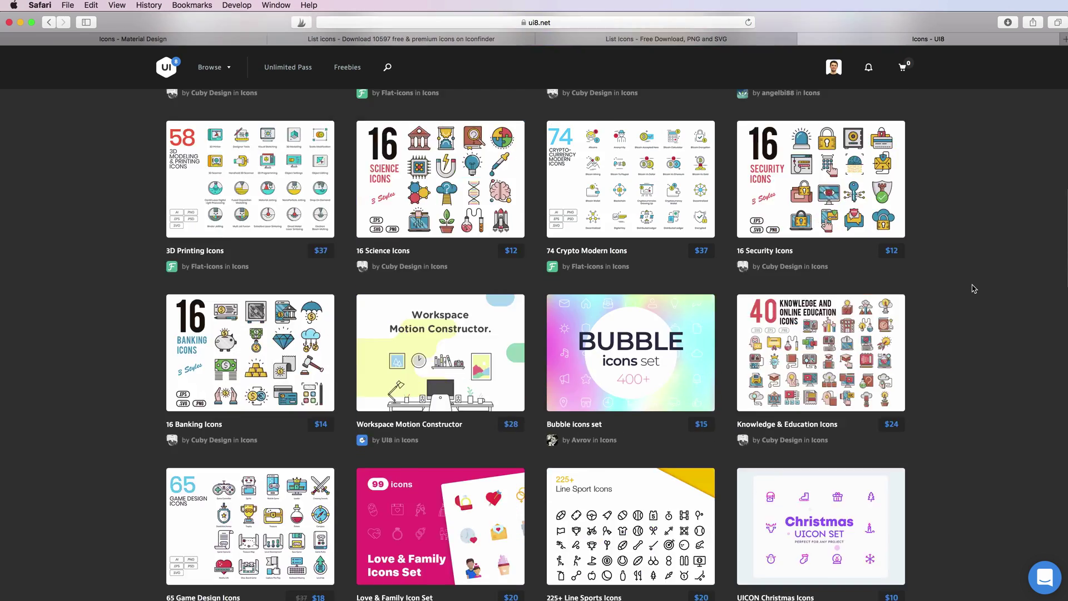
scroll(975, 288, up, 7)
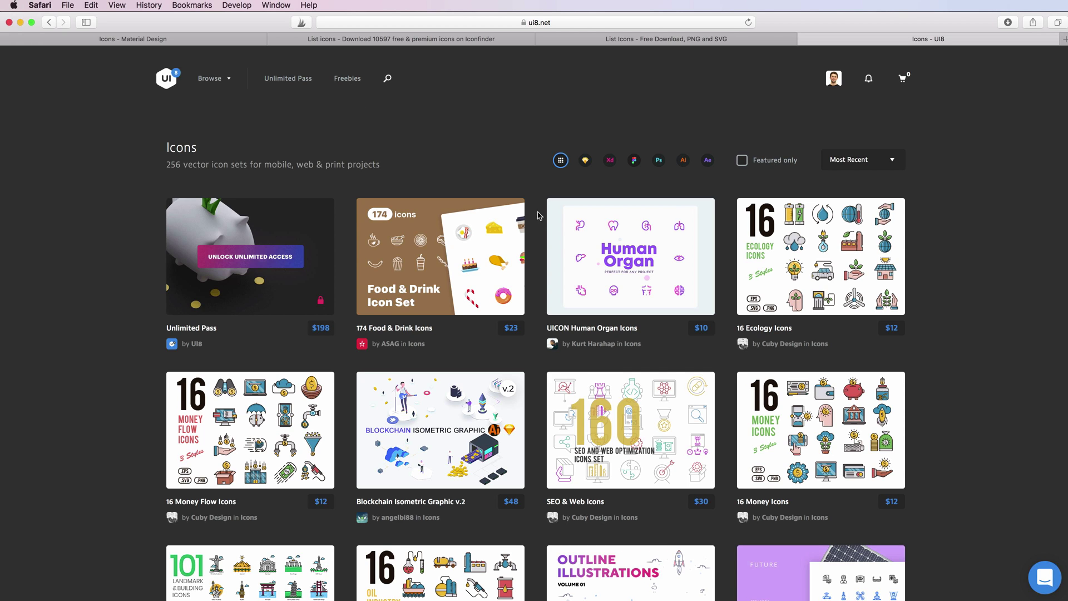
scroll(536, 214, down, 3)
scroll(536, 214, down, 3)
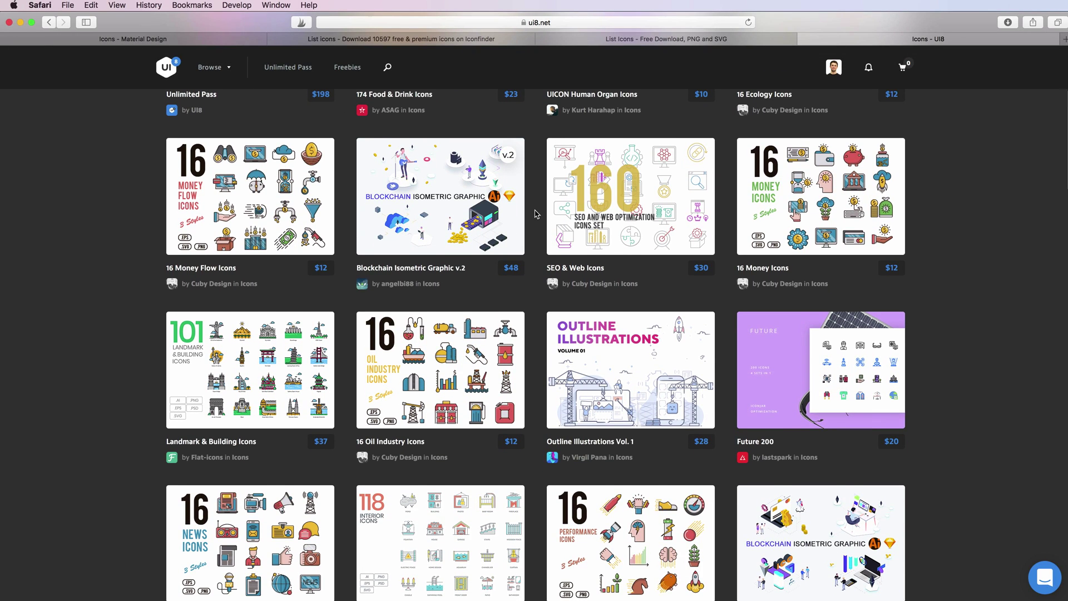
scroll(536, 214, down, 1)
scroll(536, 215, down, 1)
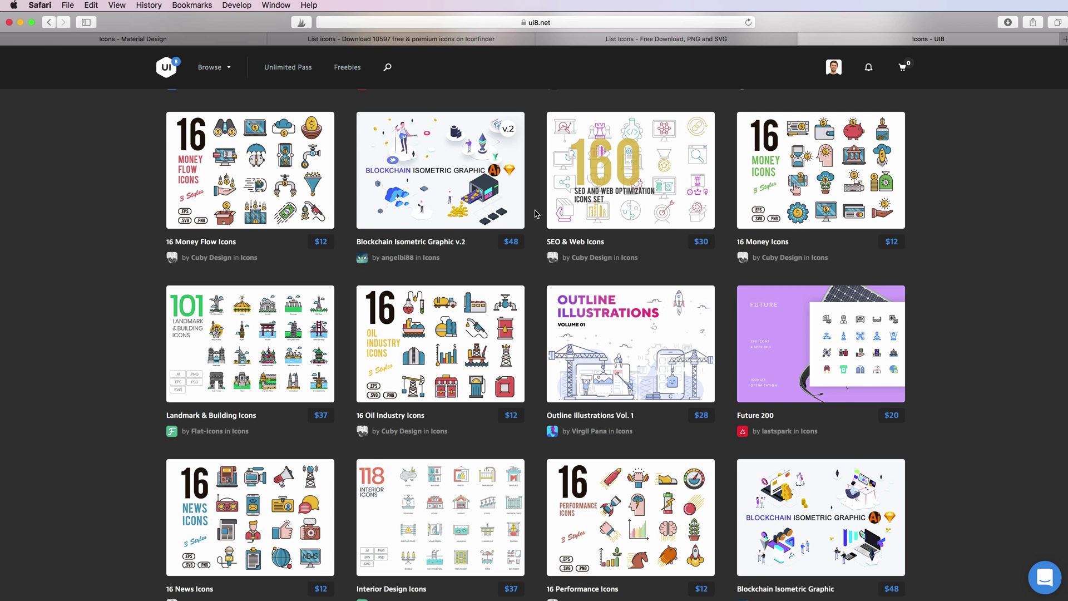
scroll(536, 214, down, 4)
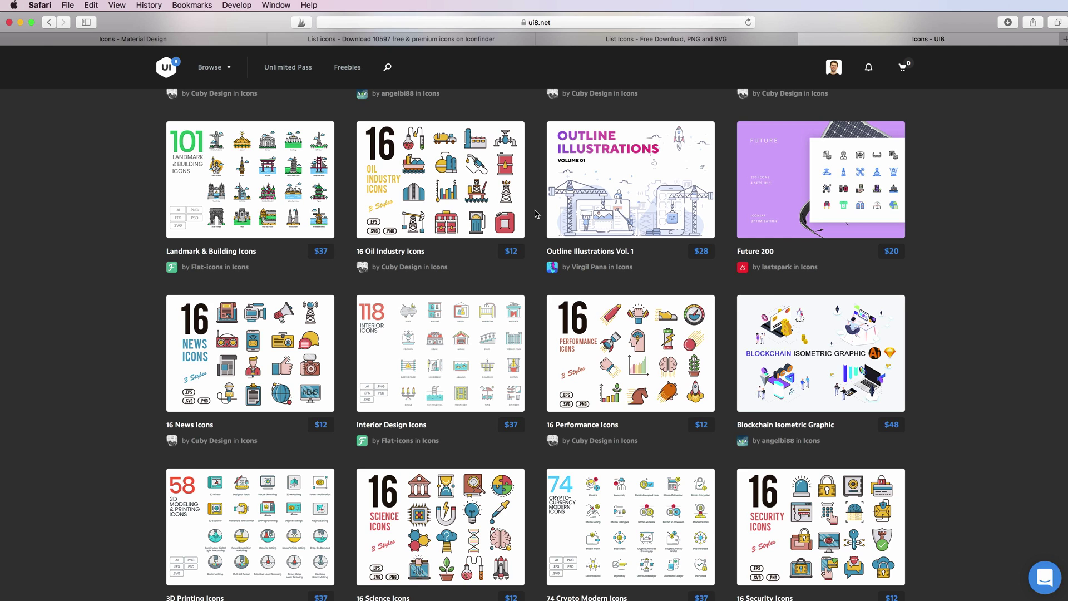
scroll(535, 214, down, 8)
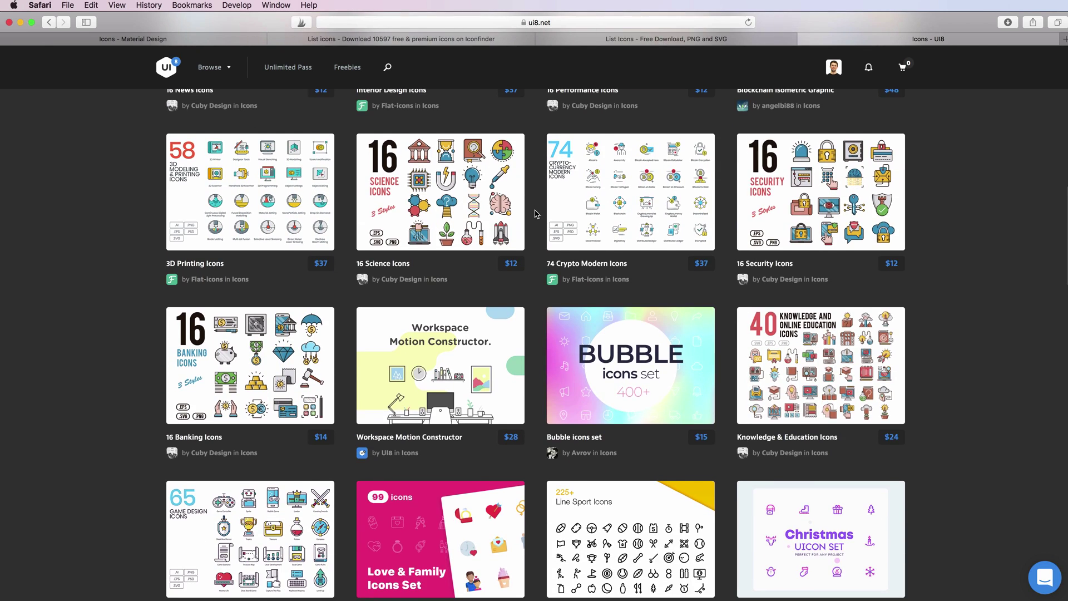
- Pass the Icons8 and Iconfinder tabs and return to material.io's 'list' icon results
click(640, 43)
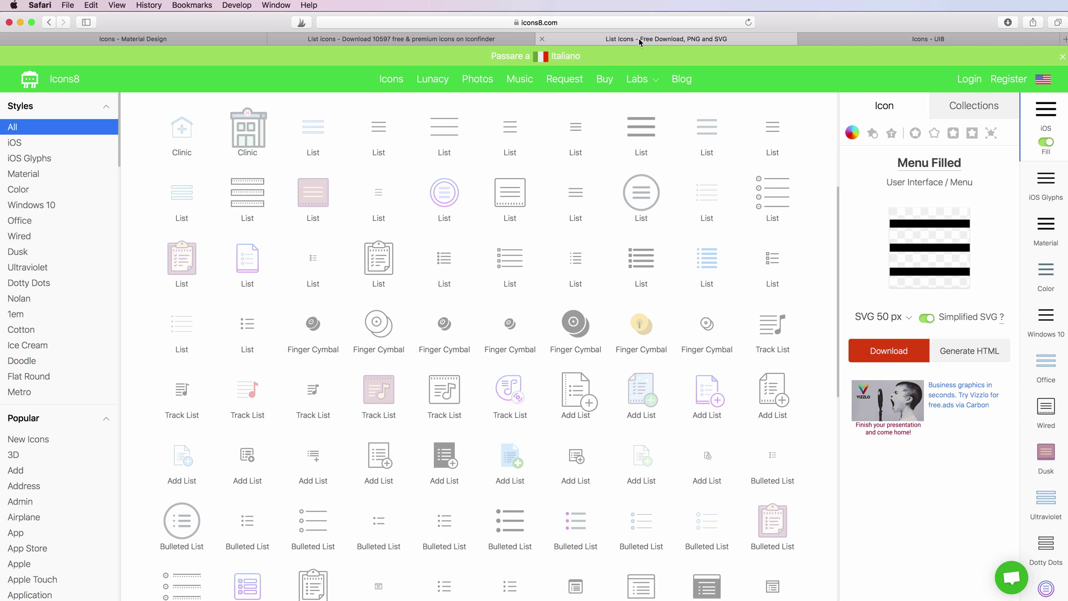
click(487, 41)
click(183, 38)
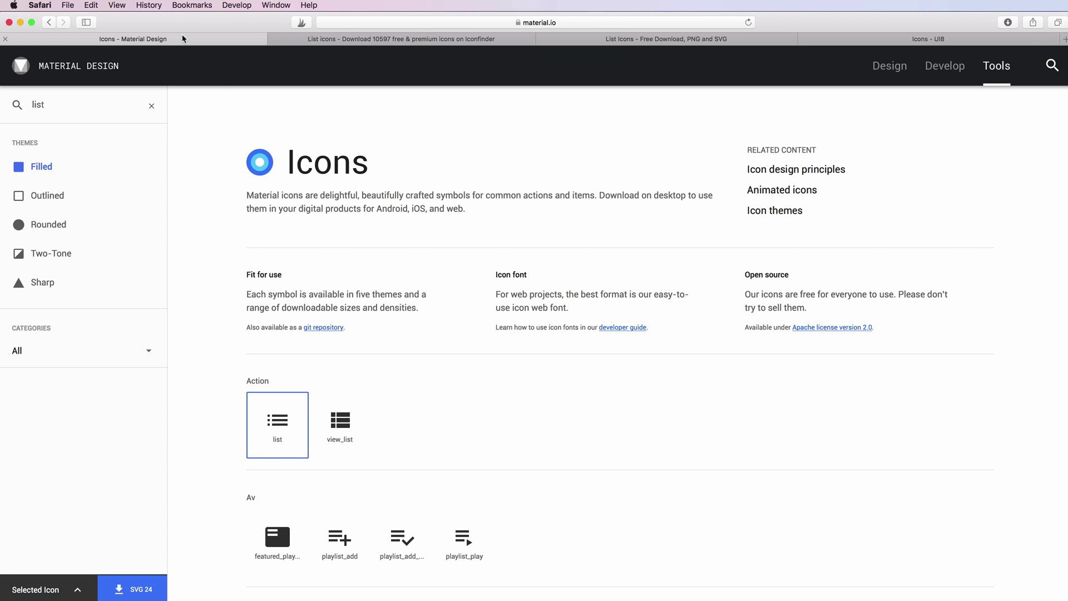